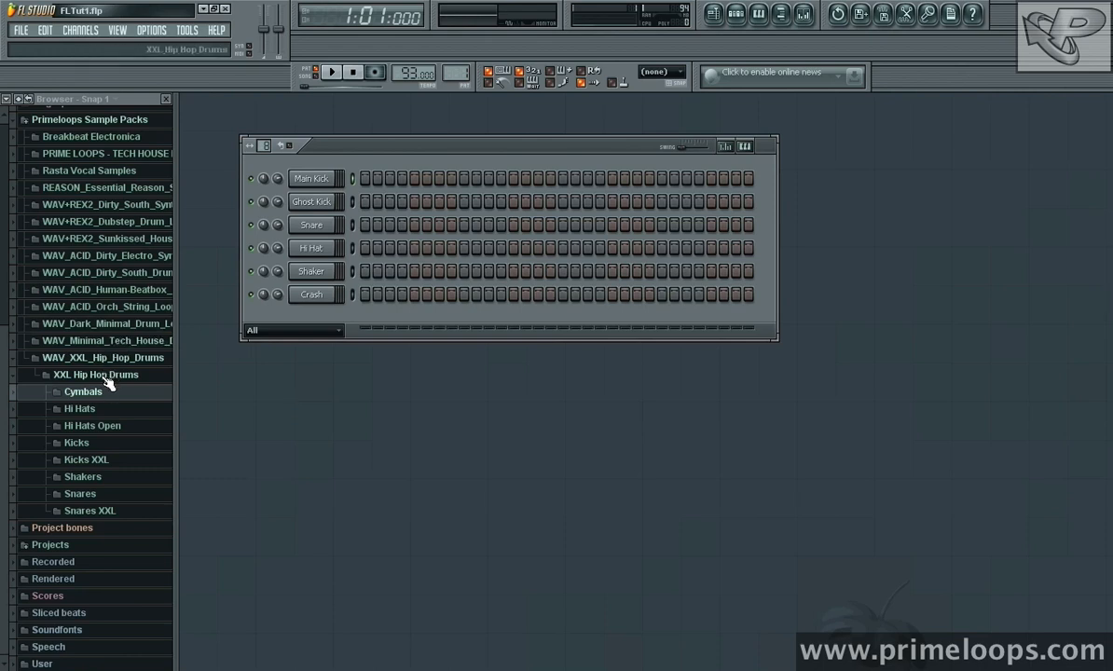
Add the Zazzle_Open_Hi_Hat_PL sample from the Hi Hats Open folder as a channel below Crash and audition it.
left_click(58, 426)
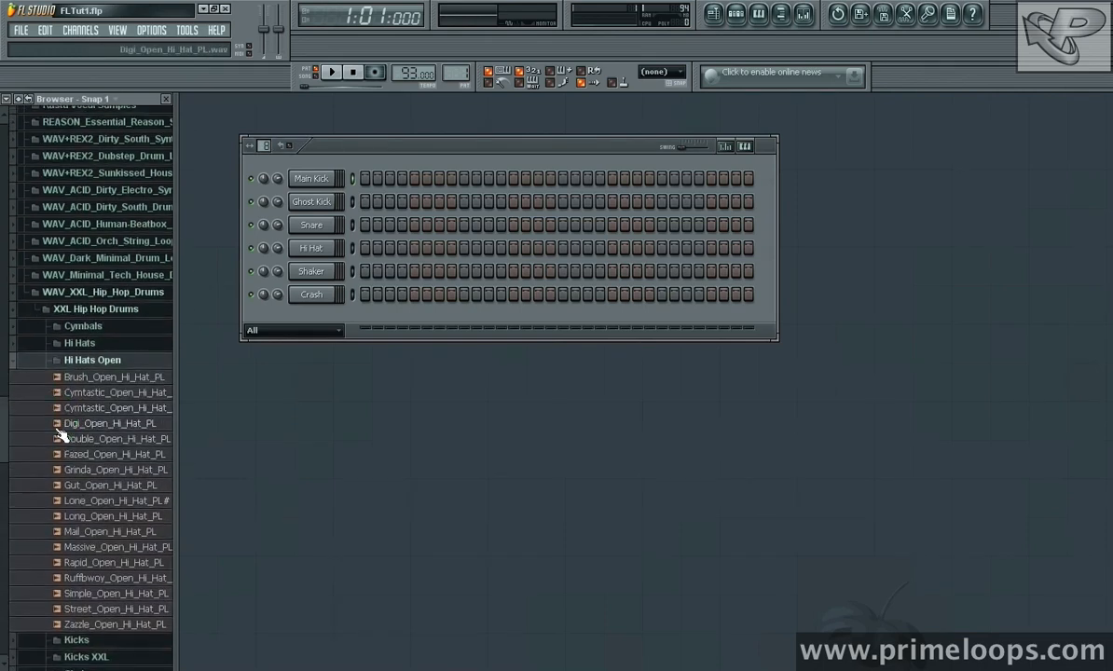
left_click(79, 620)
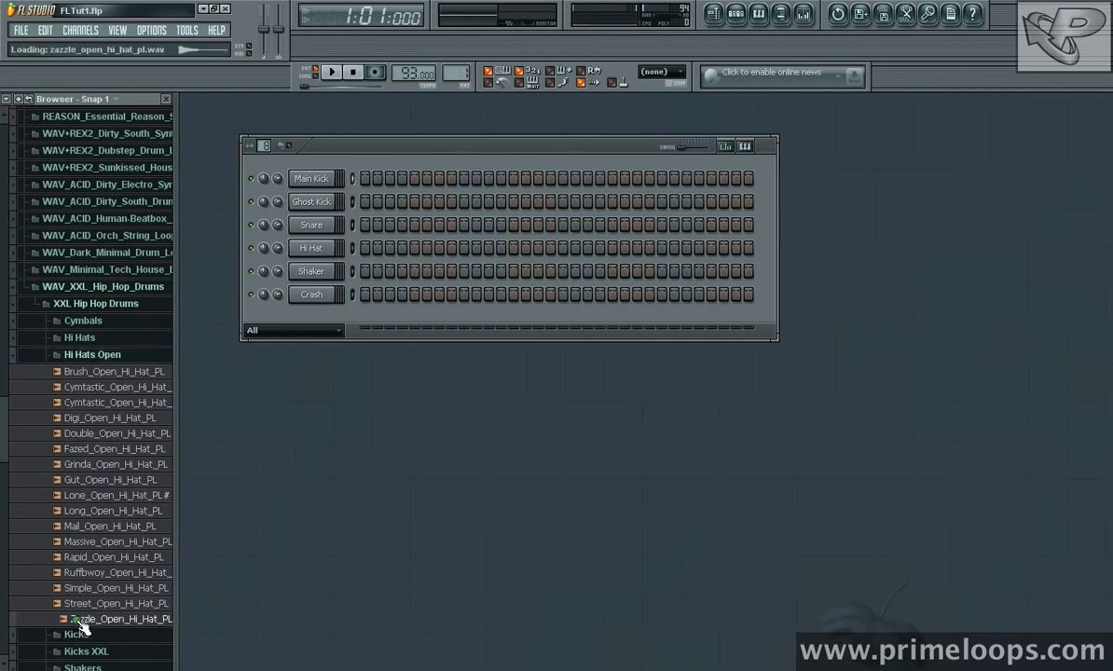
left_click_drag(82, 629, 290, 448)
left_click_drag(314, 320, 314, 321)
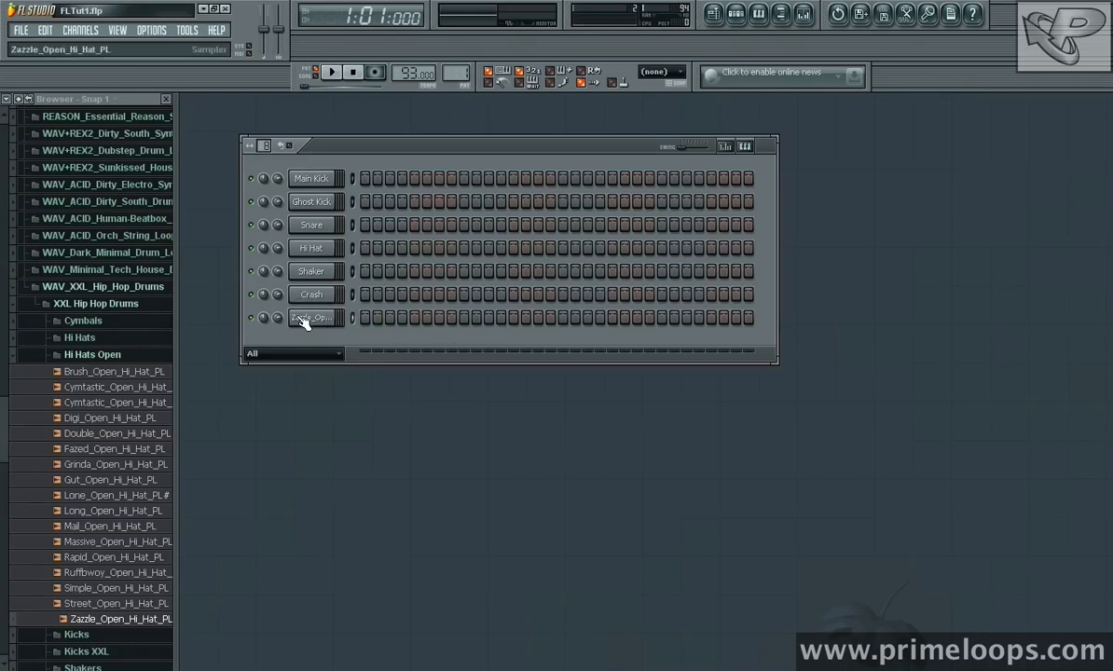
left_click(304, 319)
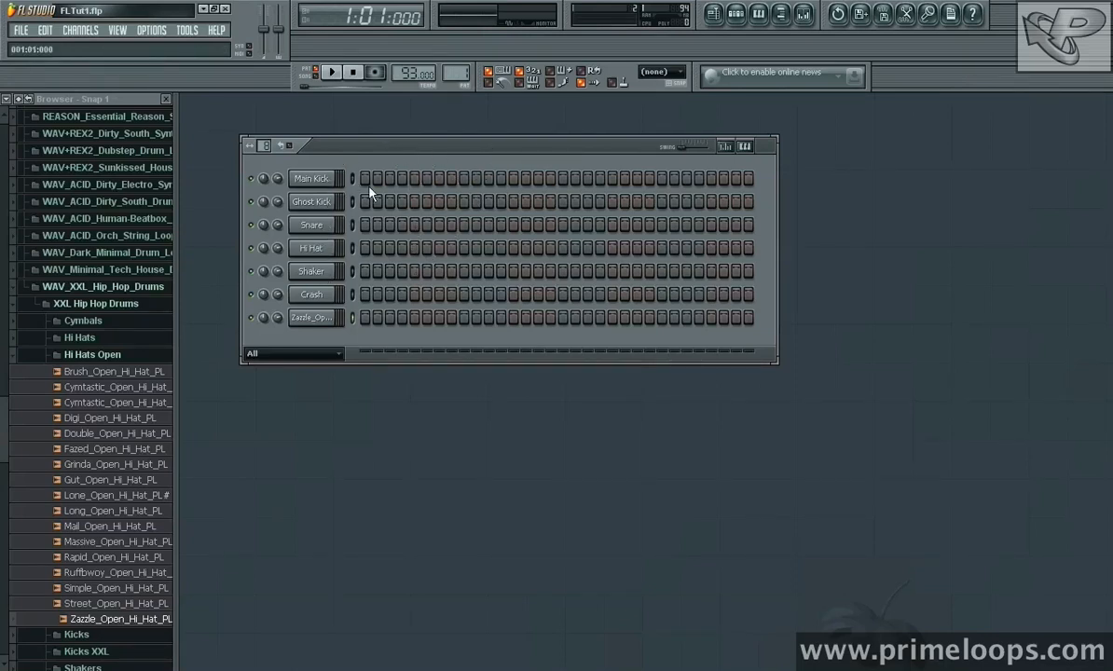
Audition the Main Kick and Ghost Kick samples and close the channel settings.
left_click(317, 179)
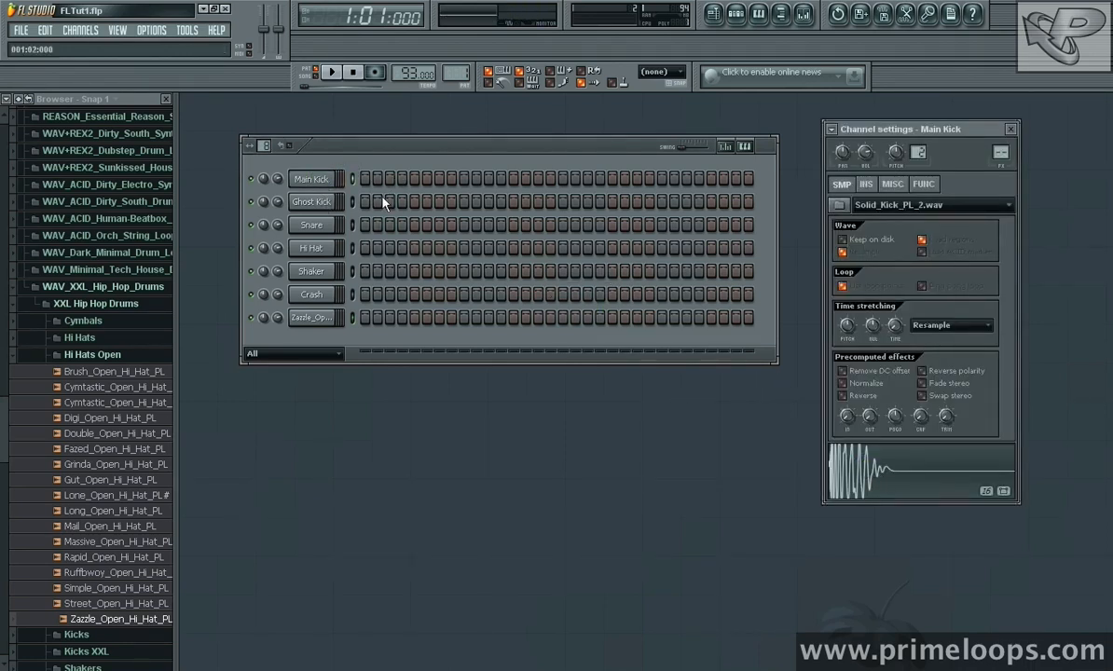
left_click(320, 203)
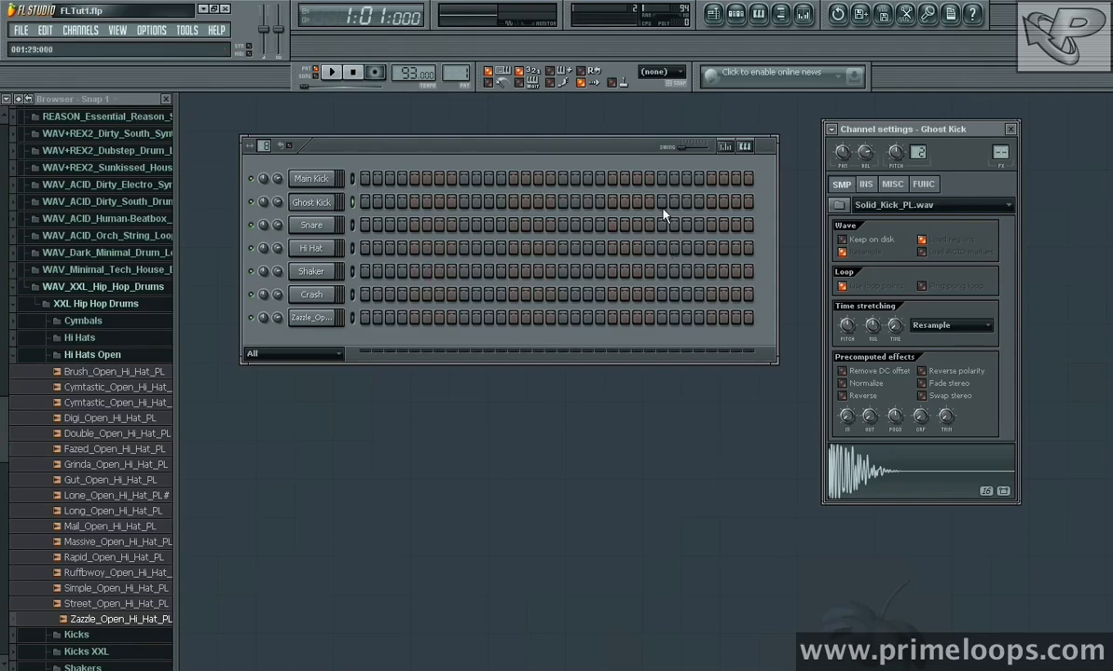
left_click(1010, 128)
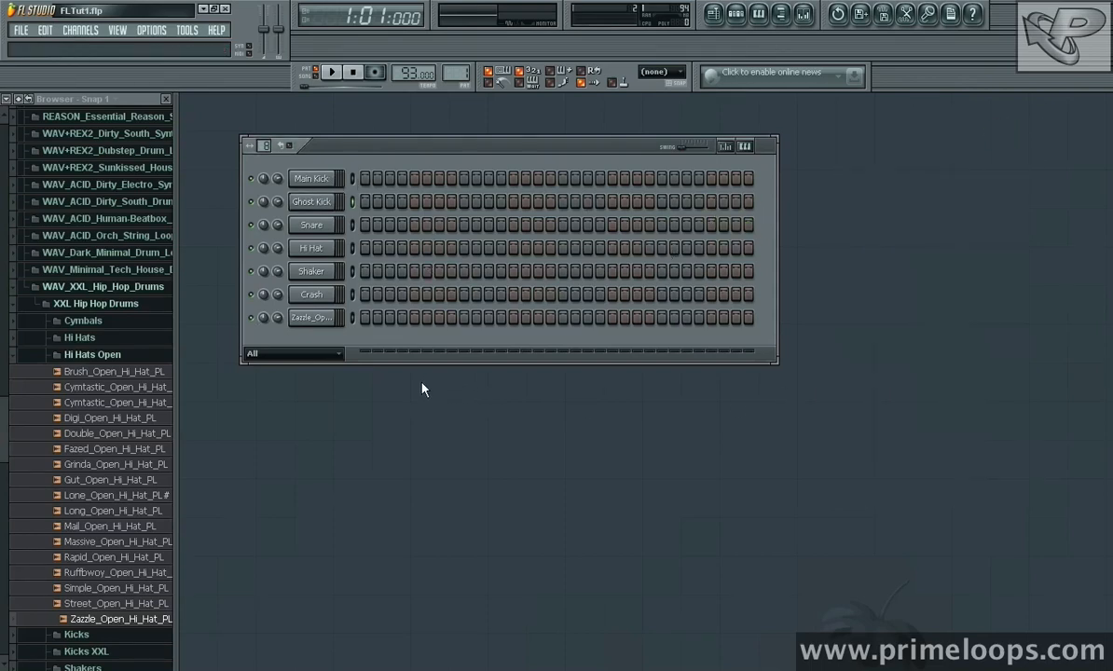
Audition the Snare, place hits on steps 5, 13, 21 and 29 of its row, and play the pattern.
left_click(311, 225)
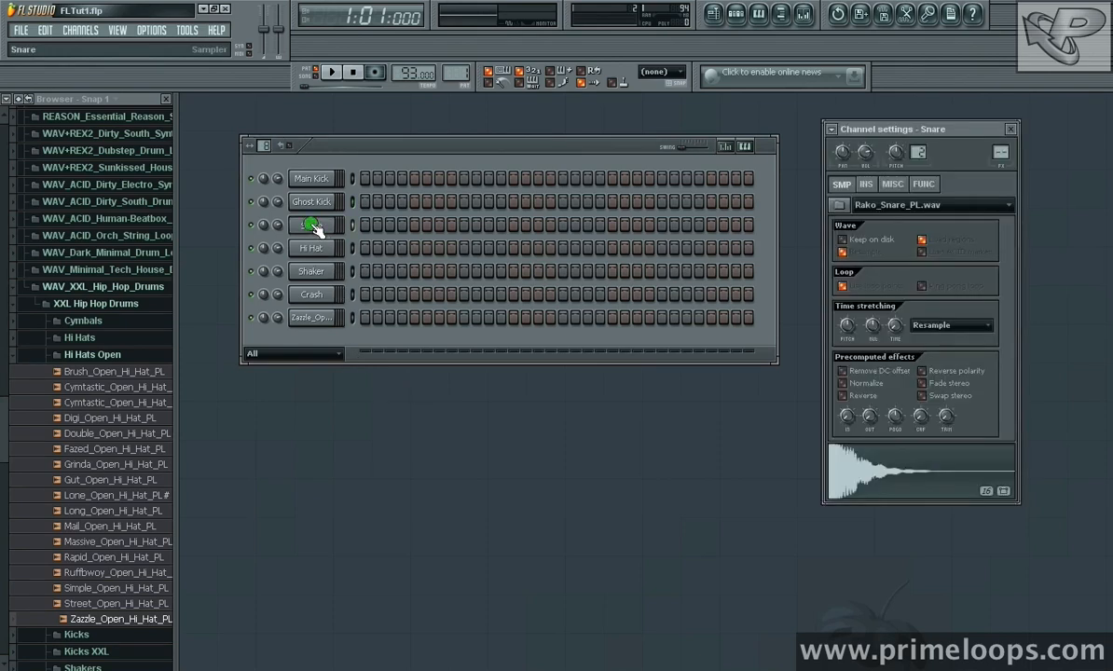
left_click(888, 466)
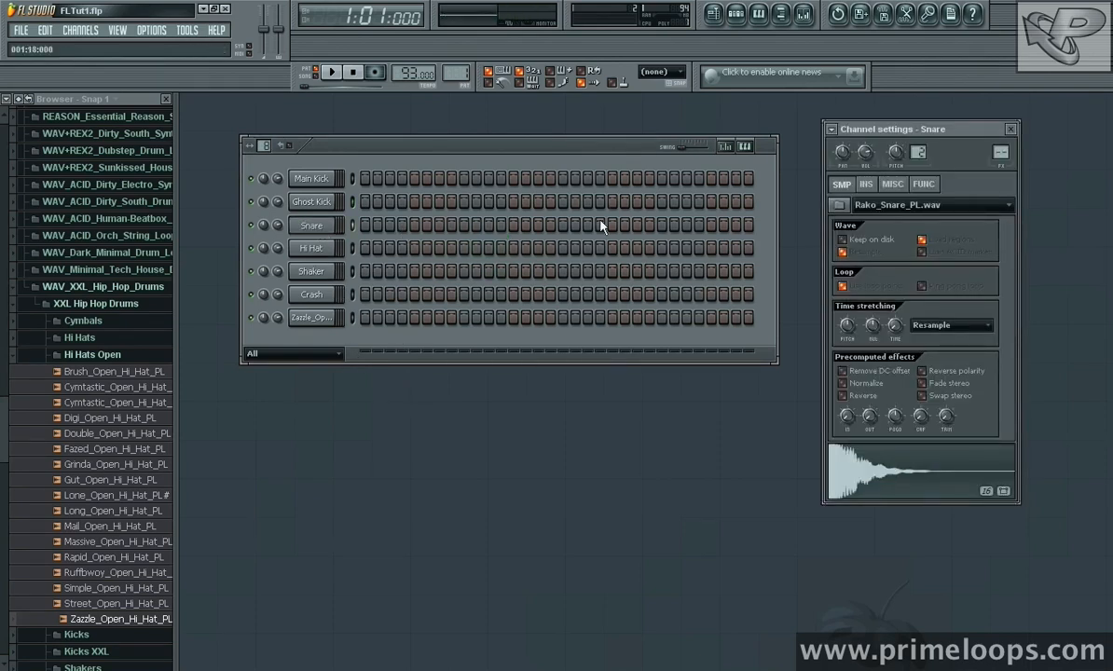
left_click(412, 225)
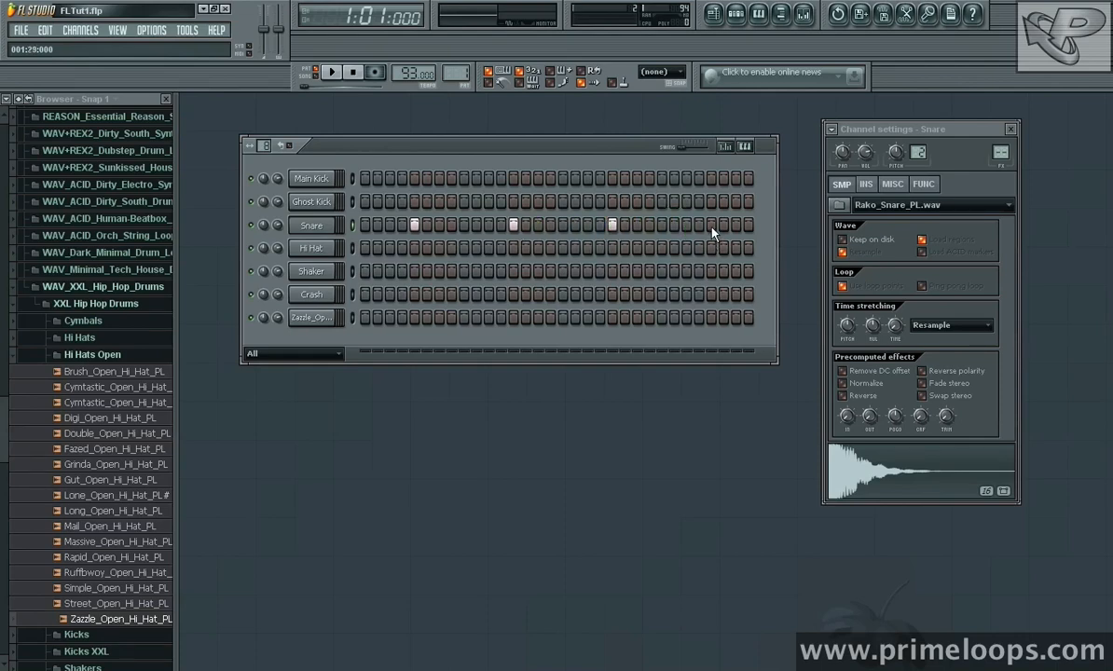
key("space")
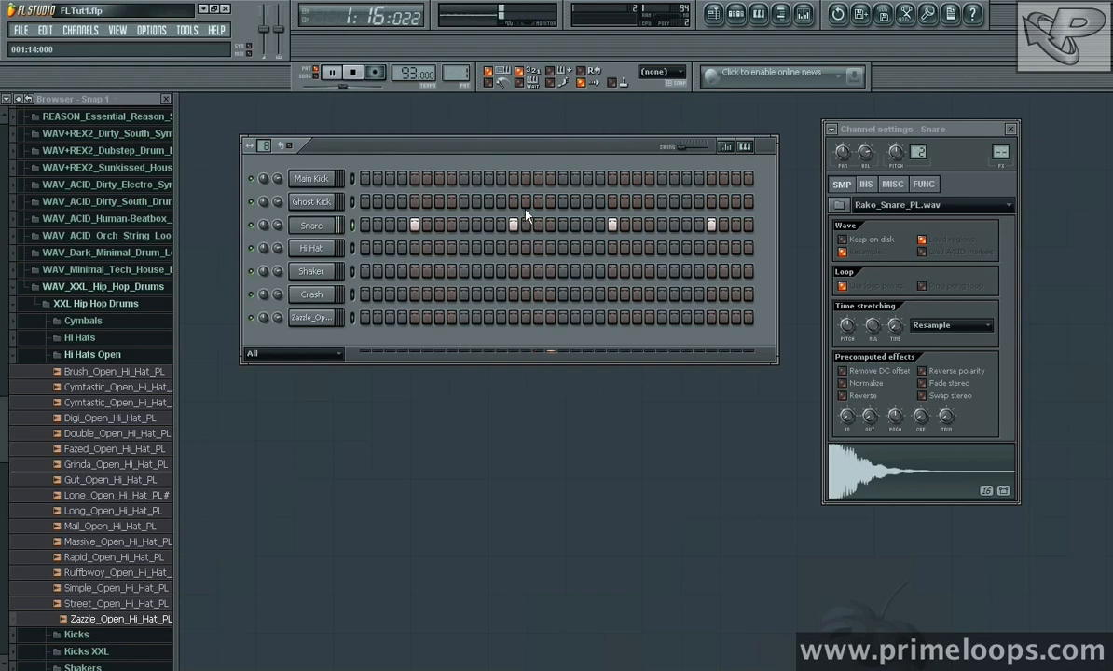
key("space")
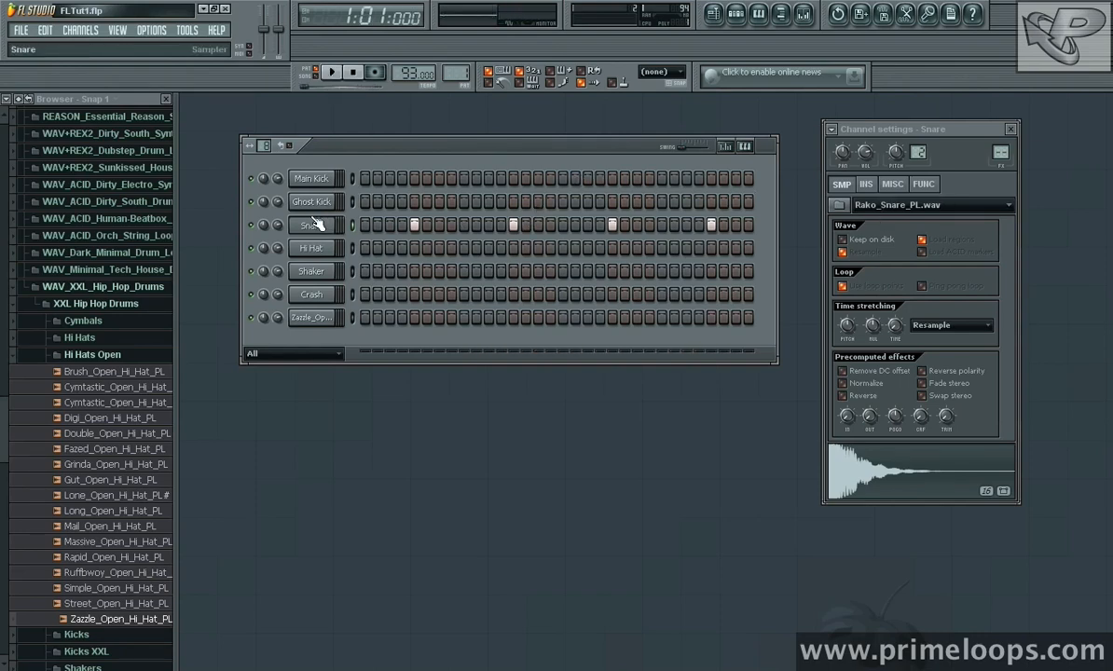
Place Main Kick hits on steps 1, 11, 17, 19, 27 and 31, and play them with the snare.
left_click(311, 178)
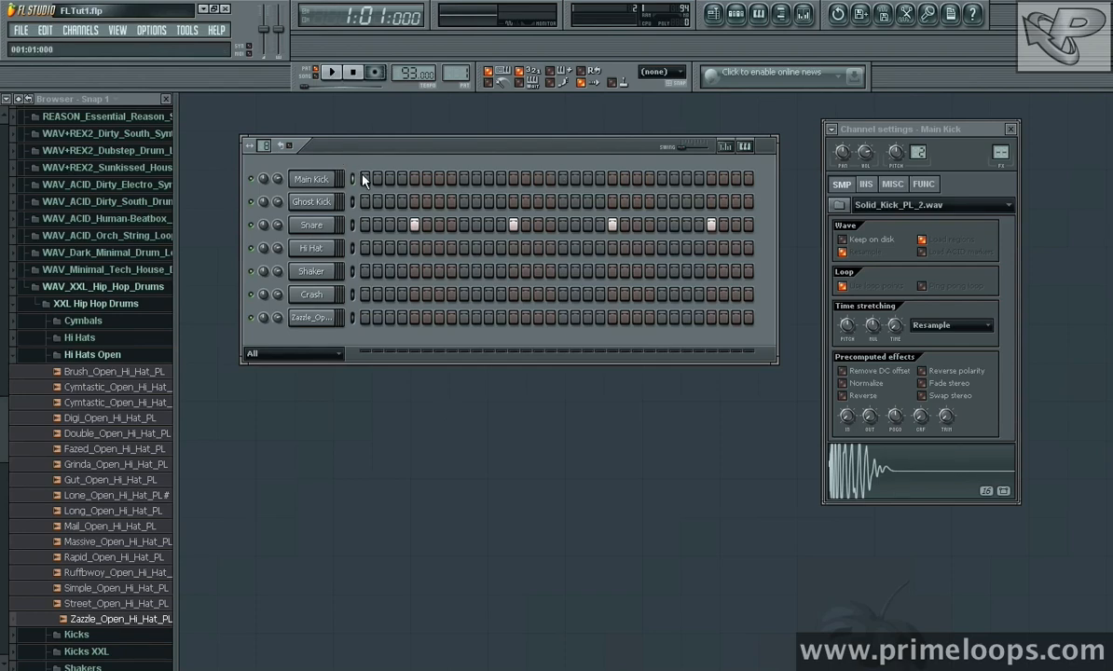
left_click(488, 178)
left_click(738, 179)
key("space")
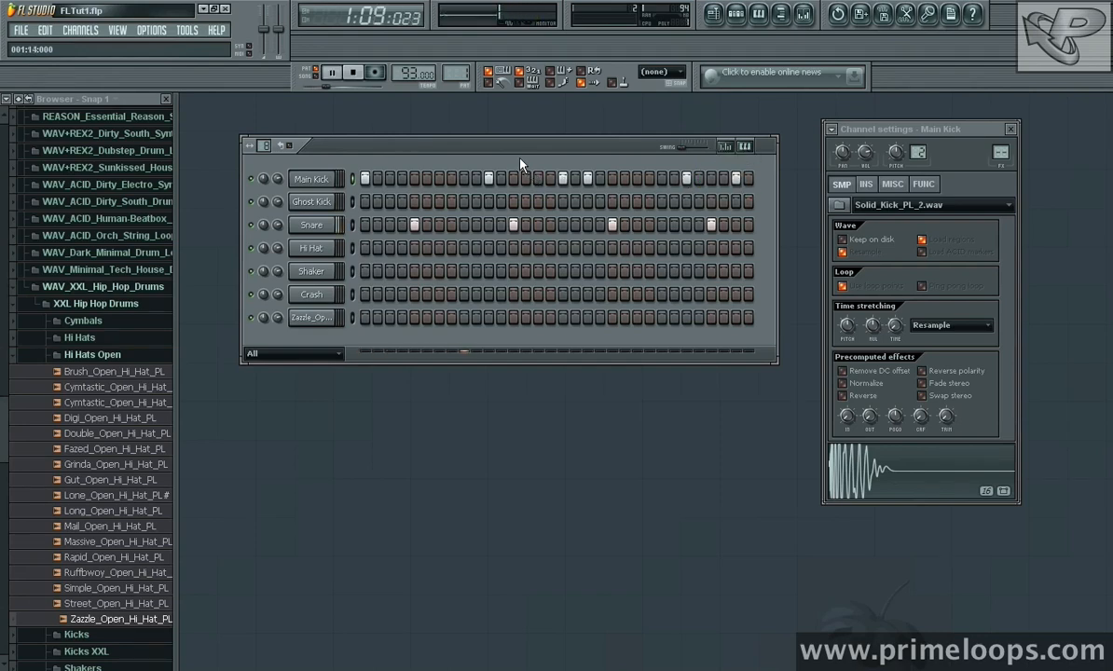
key("space")
left_click(513, 224)
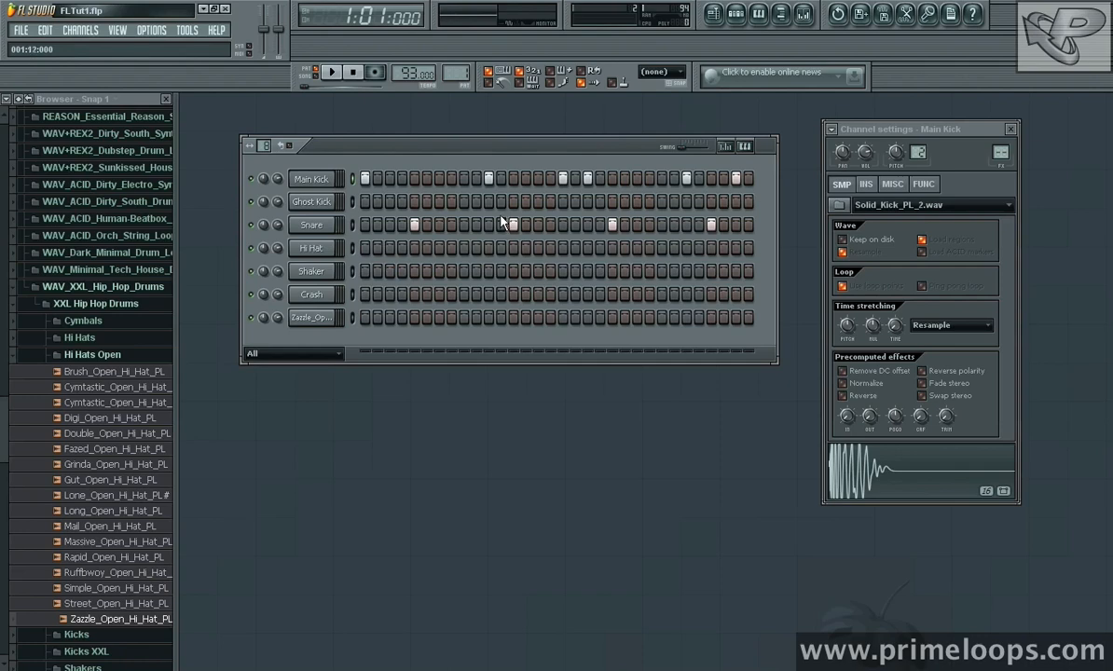
Place Ghost Kick hits on steps 8 and 10 and play back the pattern.
left_click(312, 202)
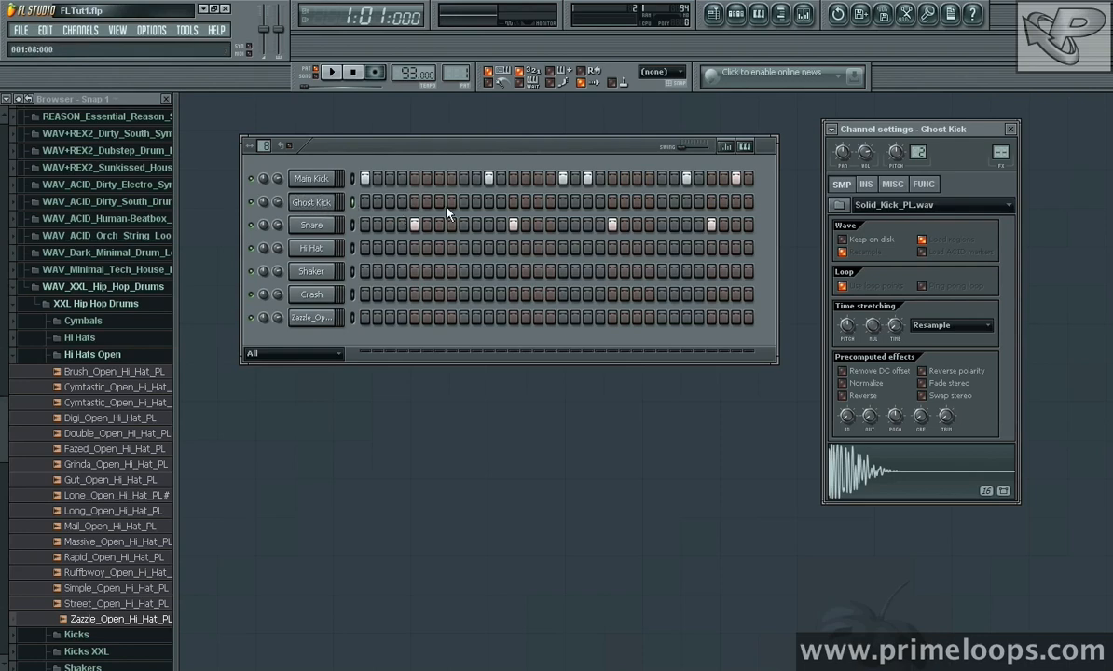
left_click(476, 202)
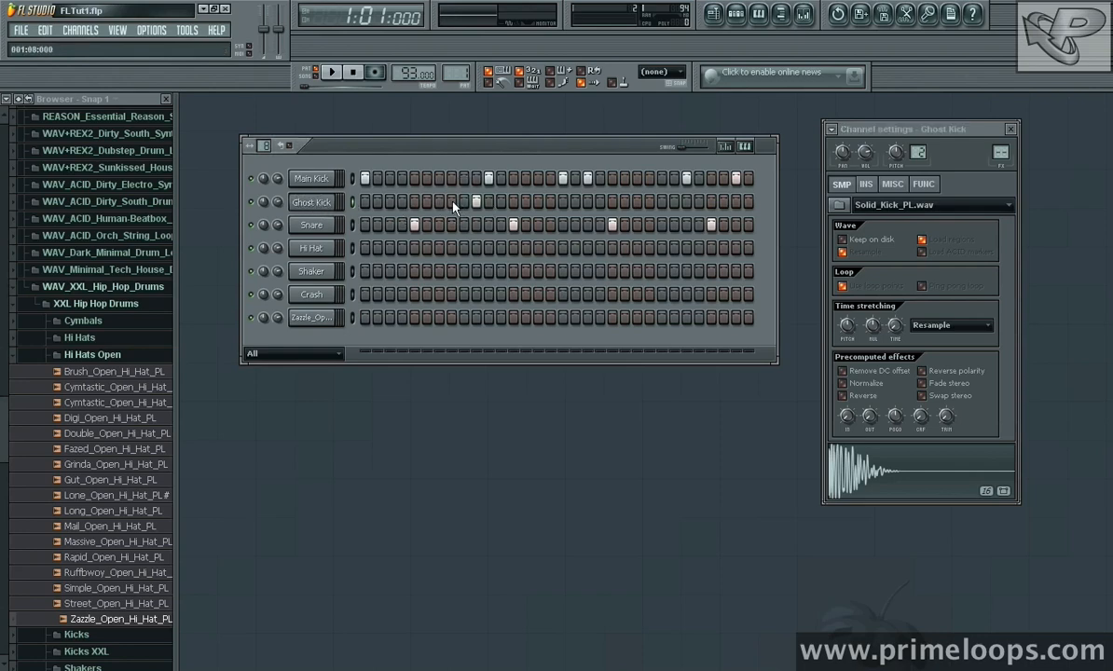
left_click(452, 204)
key("space")
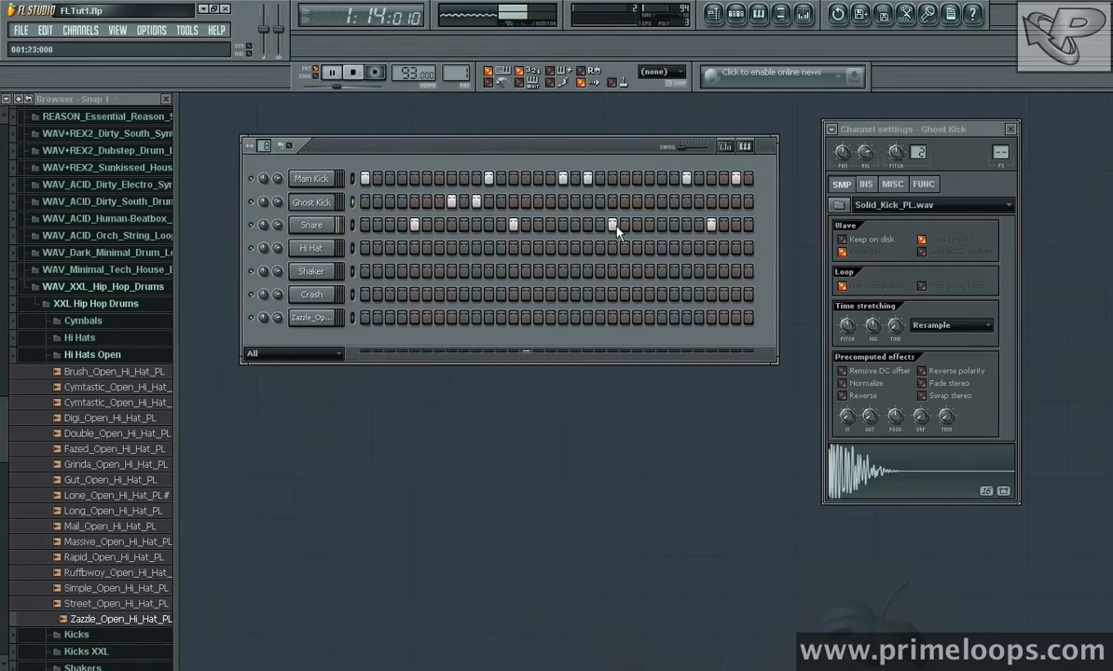
key("space")
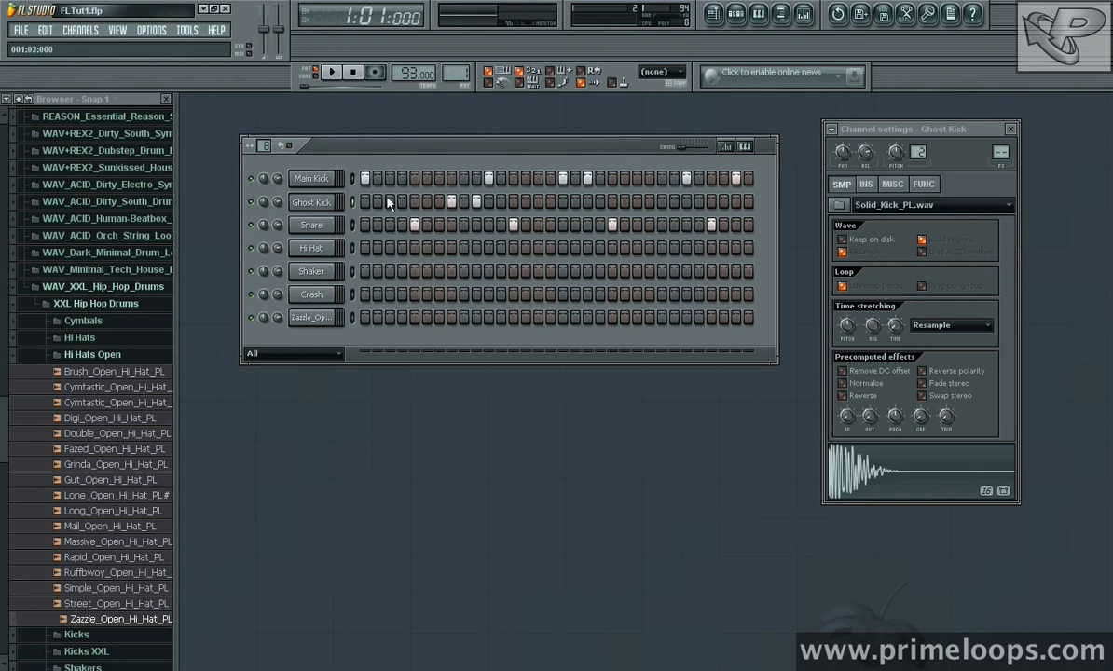
Audition the Snare and enable the volume envelope in its instrument settings.
left_click(313, 225)
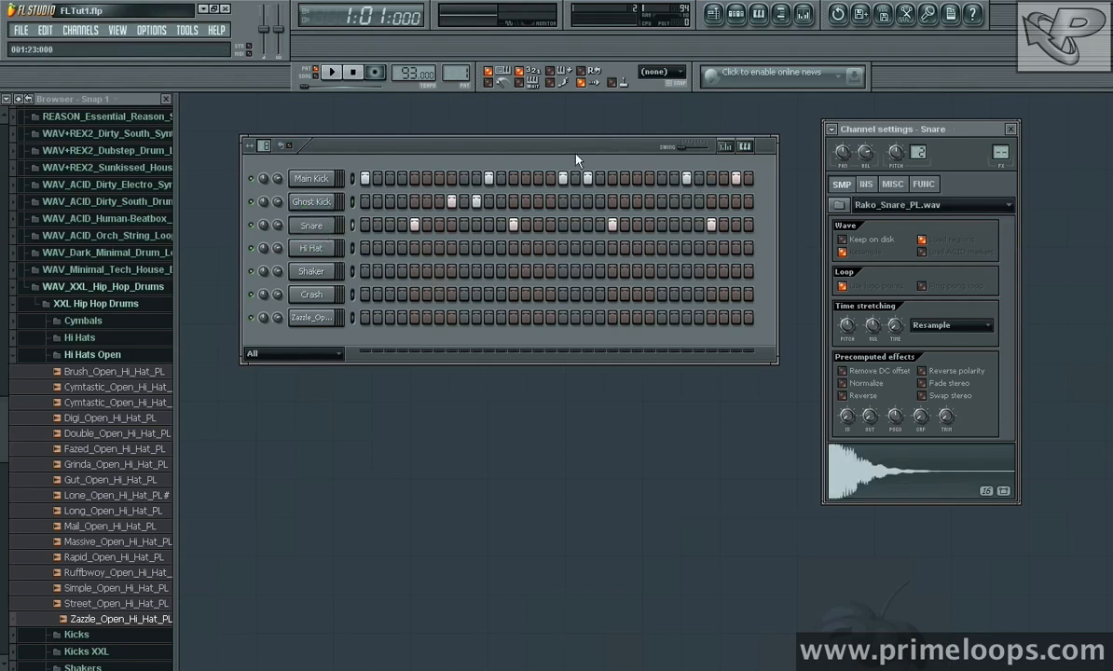
left_click(315, 226)
left_click(316, 226)
left_click(869, 185)
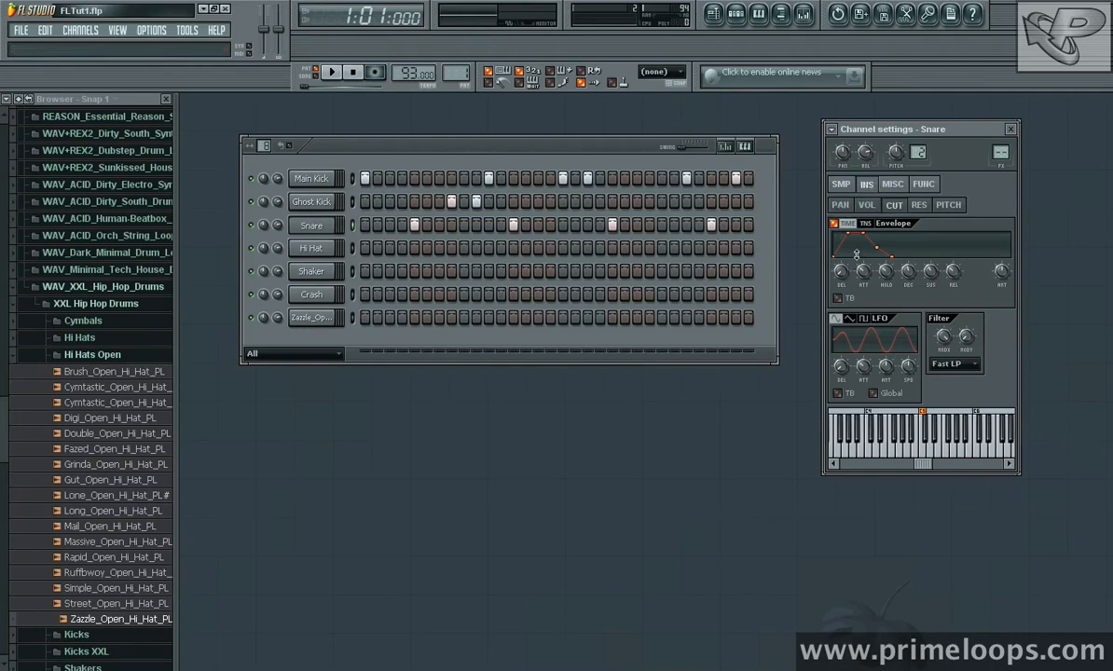
left_click(871, 205)
left_click(836, 224)
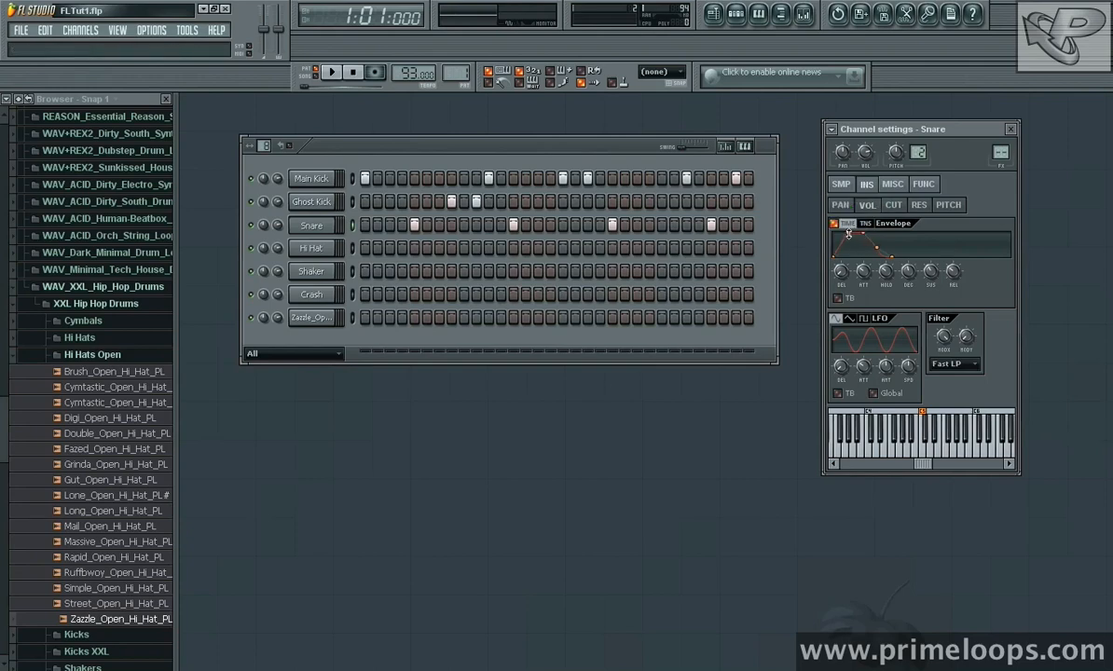
Shorten the Snare's volume envelope by lowering attack, release, sustain and decay and adjusting the hold while the pattern plays.
left_click_drag(864, 271, 864, 308)
key("space")
left_click_drag(953, 274, 955, 323)
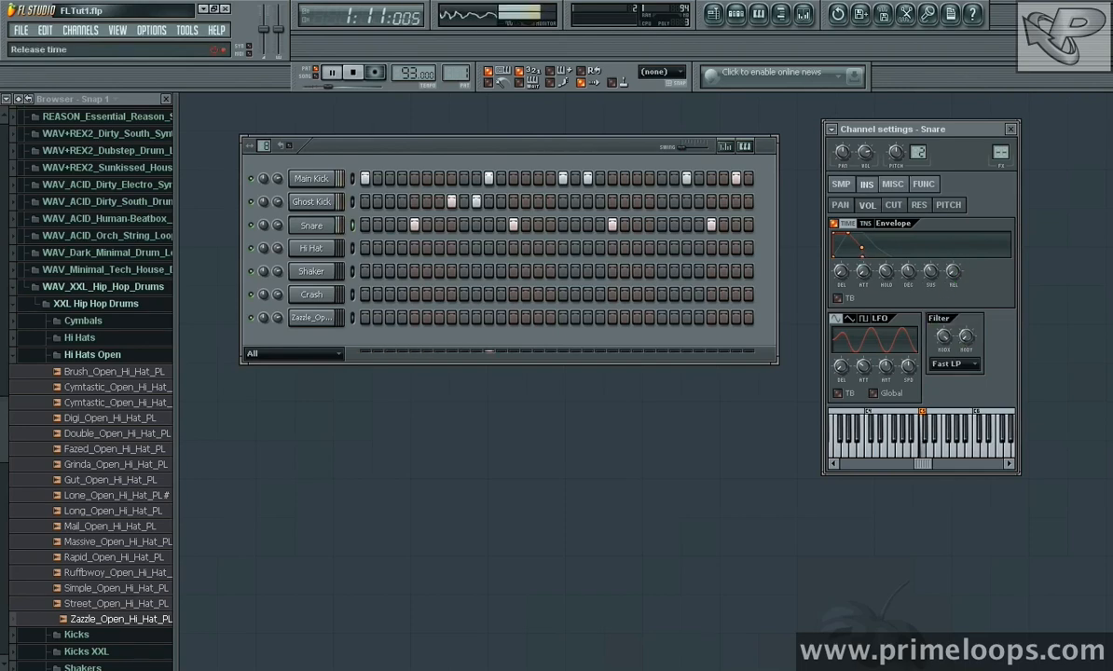
left_click_drag(935, 275, 935, 317)
left_click_drag(907, 276, 907, 319)
mouse_move(884, 272)
left_mouse_down()
mouse_move(907, 262)
mouse_move(904, 271)
left_mouse_up()
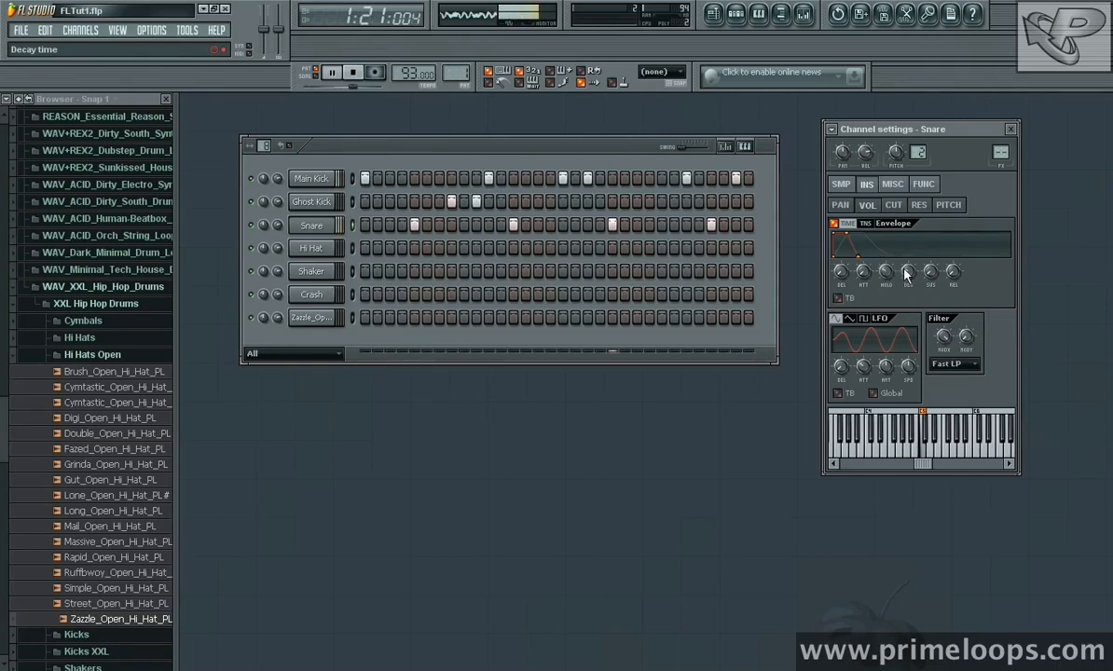
key("space")
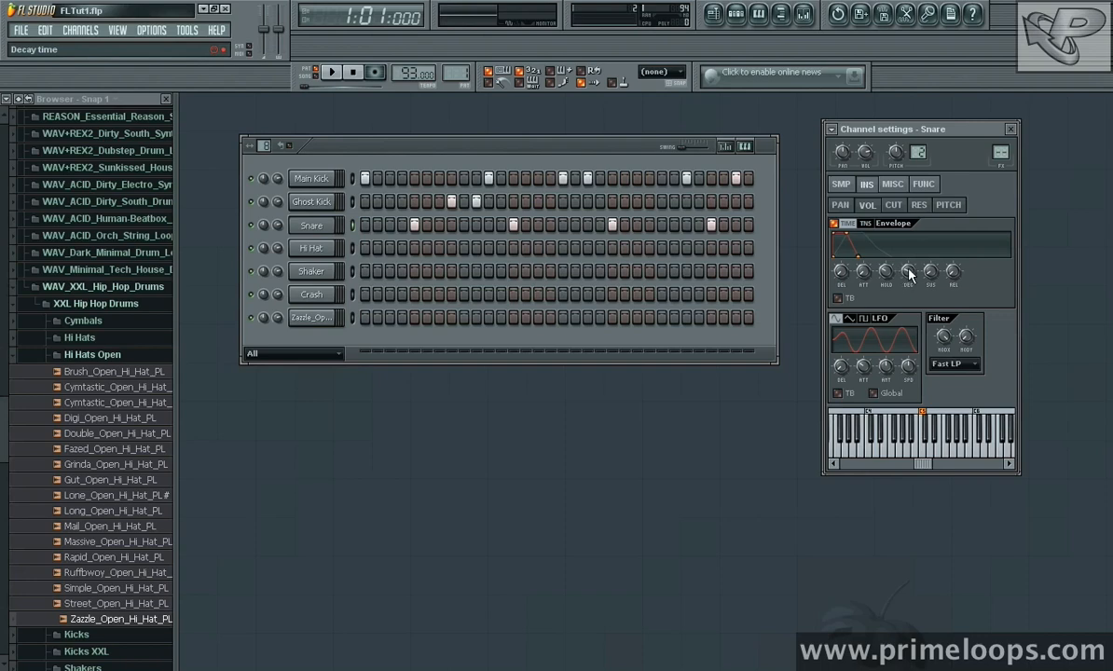
Fine-tune the decay time of the Snare's volume envelope to a short tail while listening to the pattern.
left_click_drag(909, 273, 910, 285)
key("space")
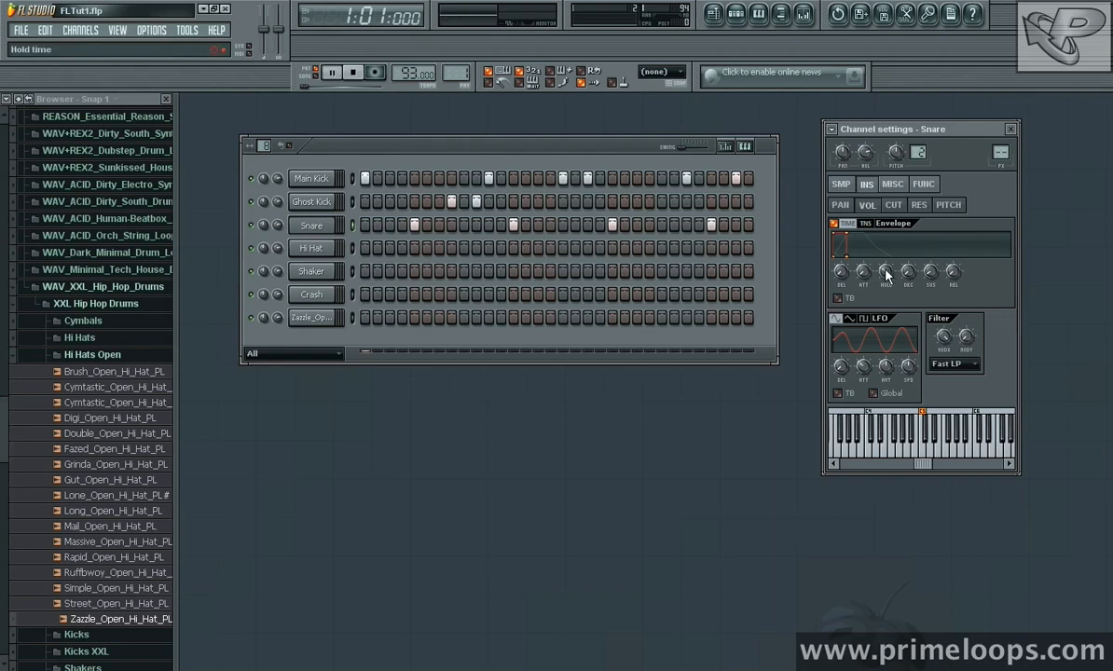
left_click_drag(909, 278, 910, 271)
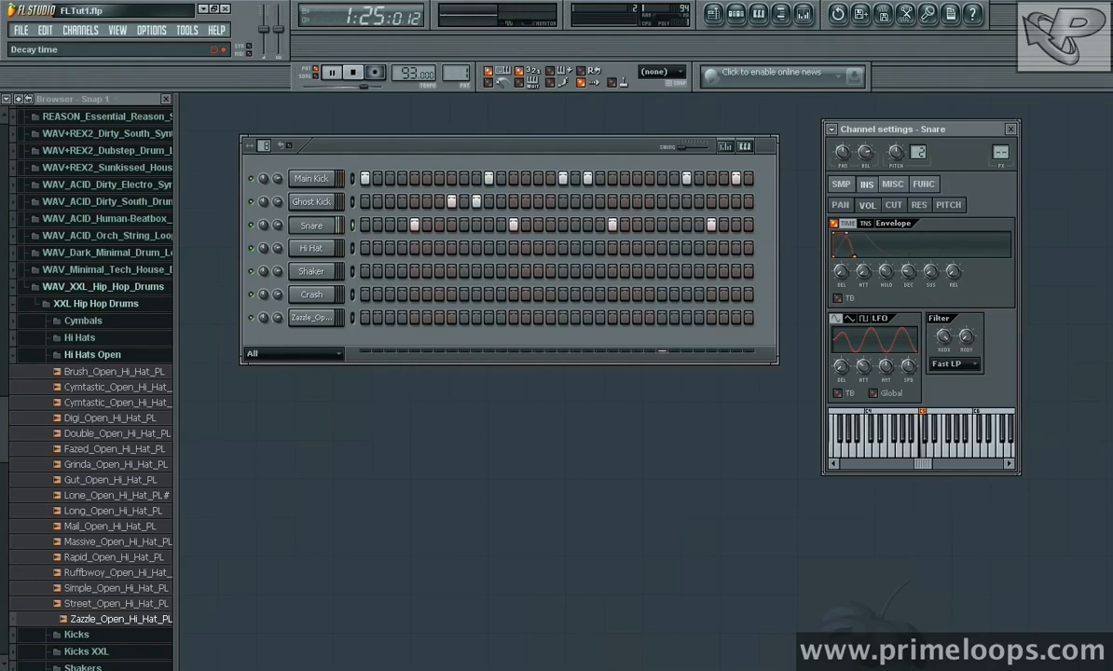
key("space")
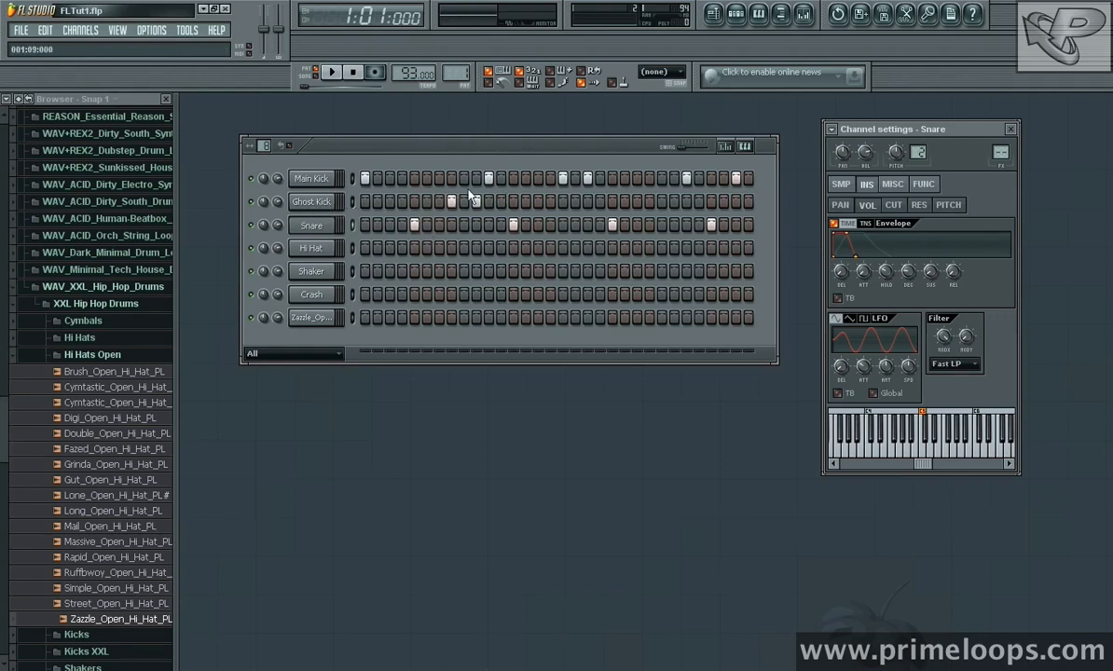
Audition the Ghost Kick and lower its channel volume while the pattern plays.
left_click(311, 206)
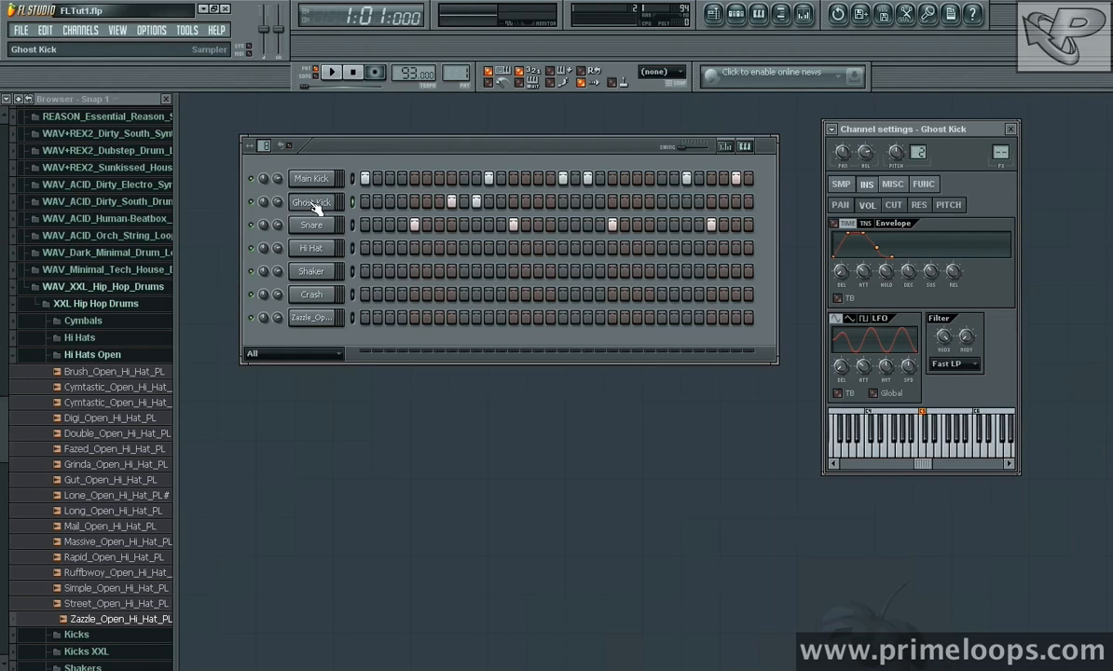
left_click(313, 202)
left_click(322, 202)
key("space")
left_click_drag(866, 152, 866, 173)
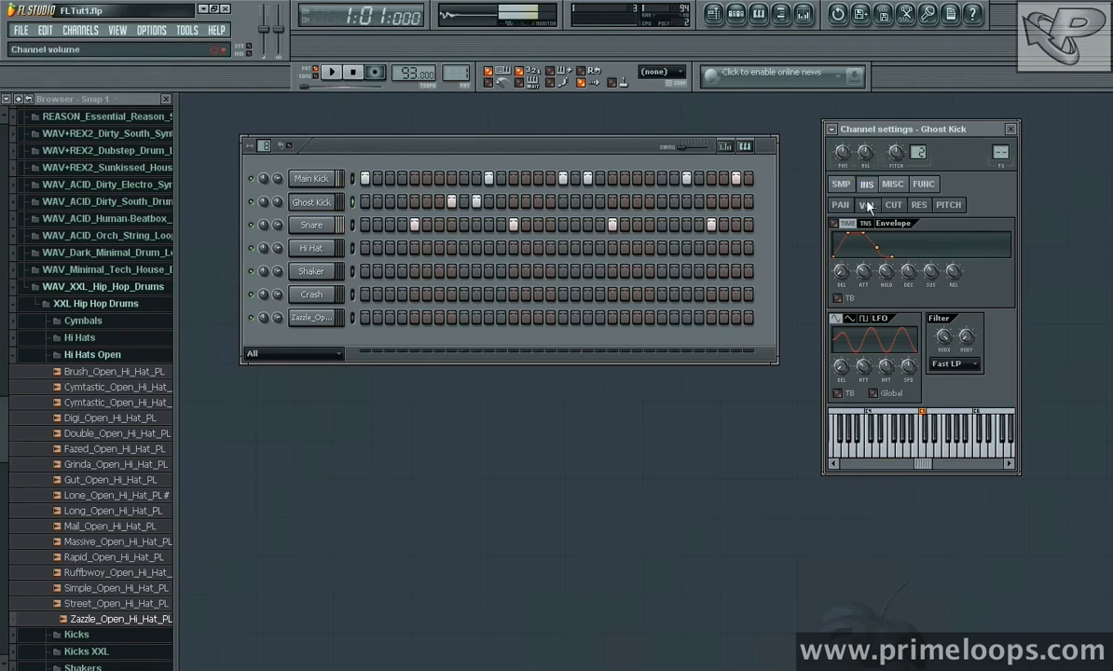
key("space")
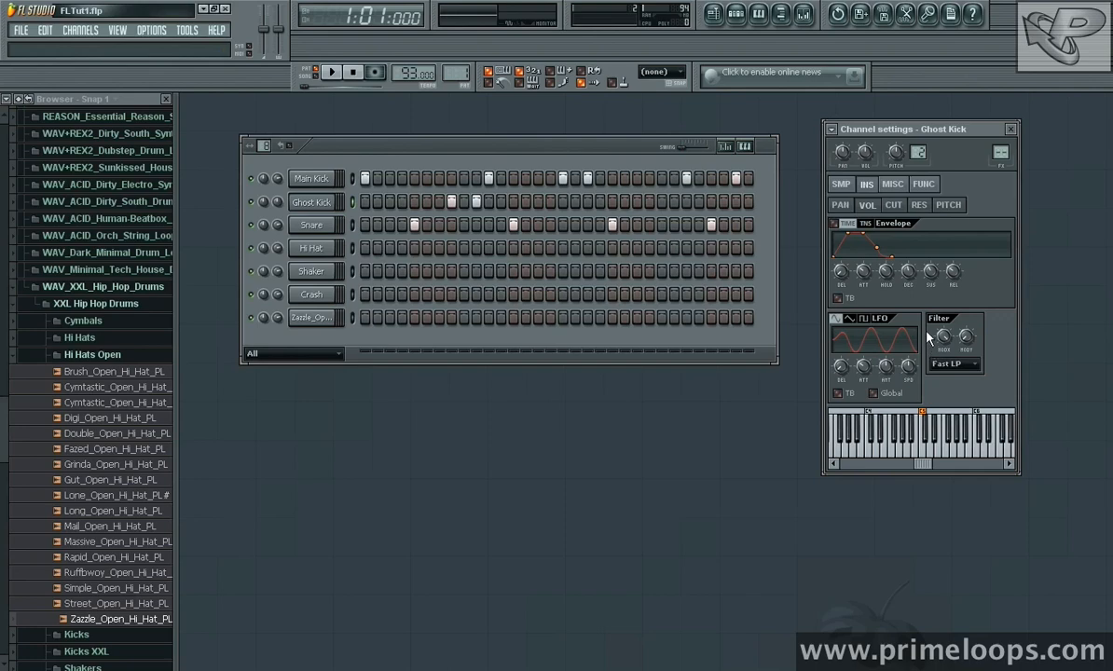
Adjust the Ghost Kick's filter cutoff frequency using the Fast LP filter while playing the pattern.
left_click(975, 365)
key("space")
key("space")
key("space")
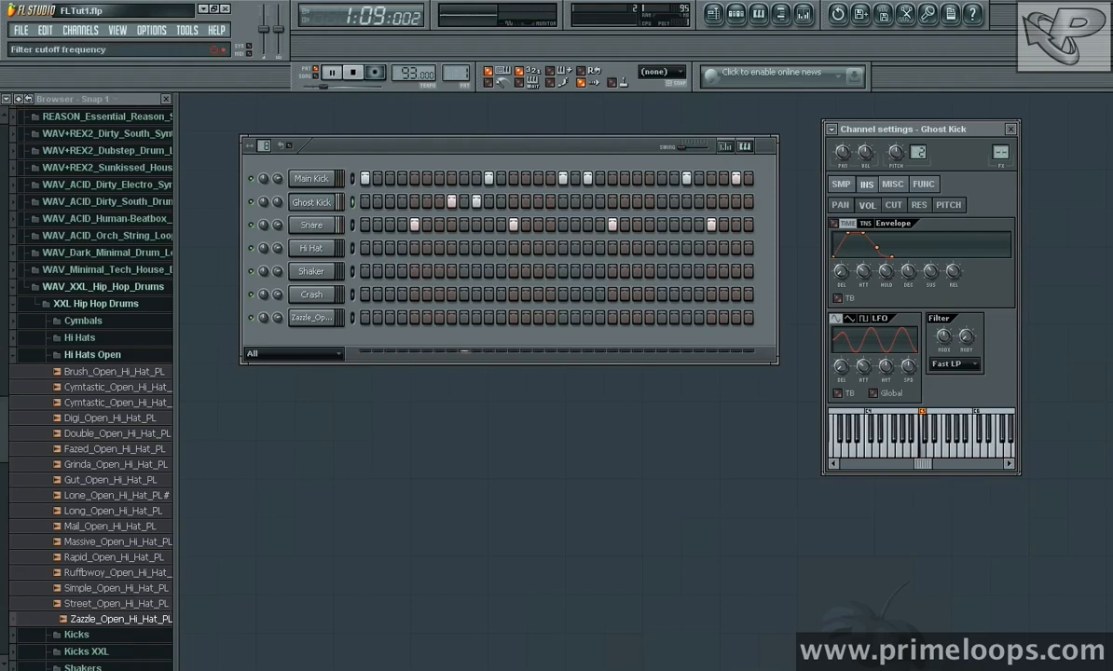
key("space")
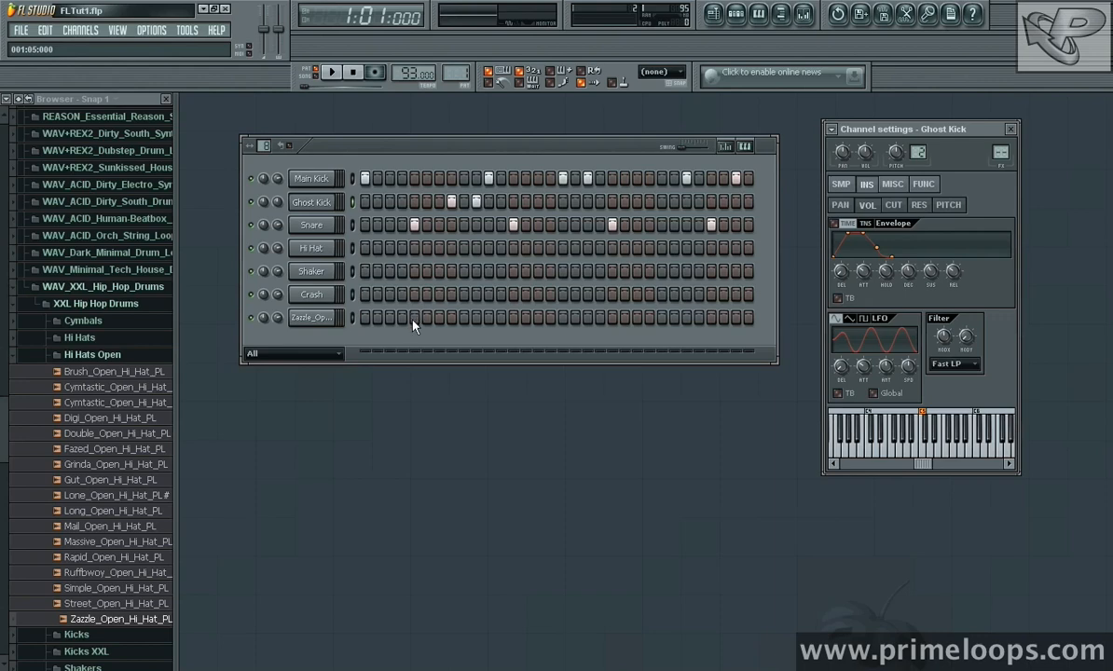
Program the Hi Hat on steps 1, 3, 7, 15, 16 and 17 and play the pattern.
left_click(351, 371)
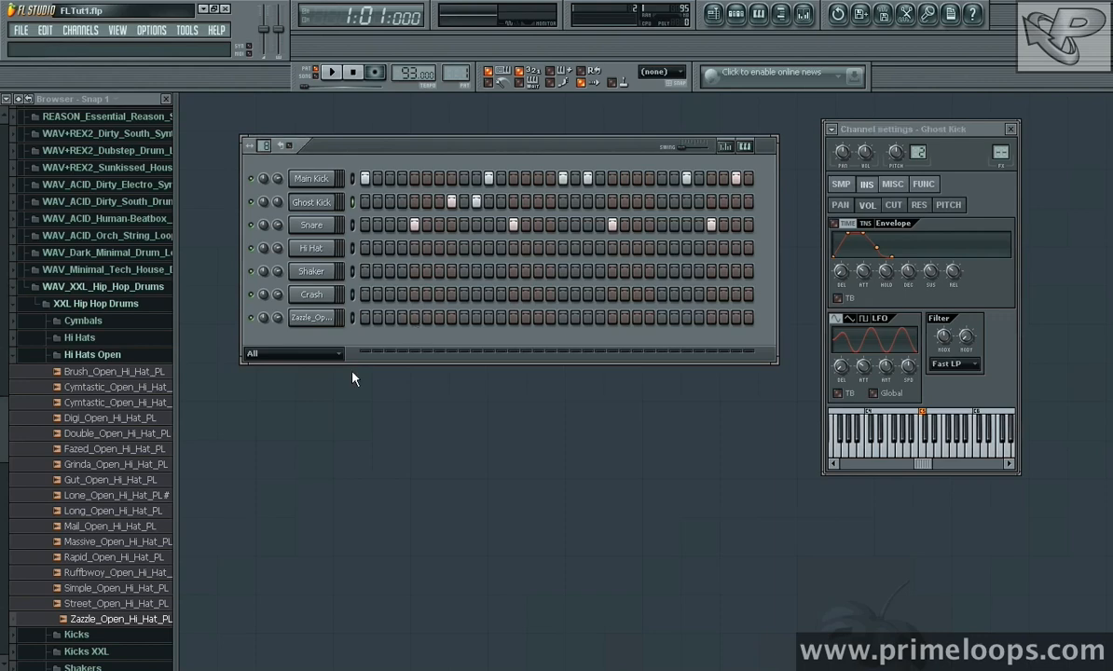
left_click(364, 248)
left_click(389, 248)
left_click(440, 248)
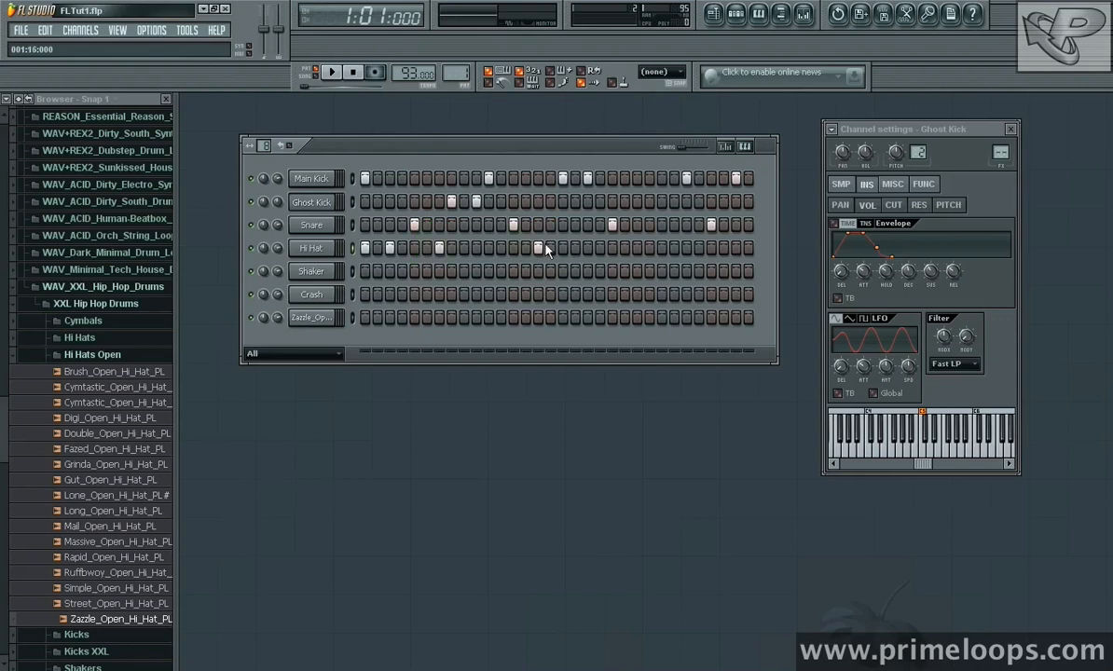
key("space")
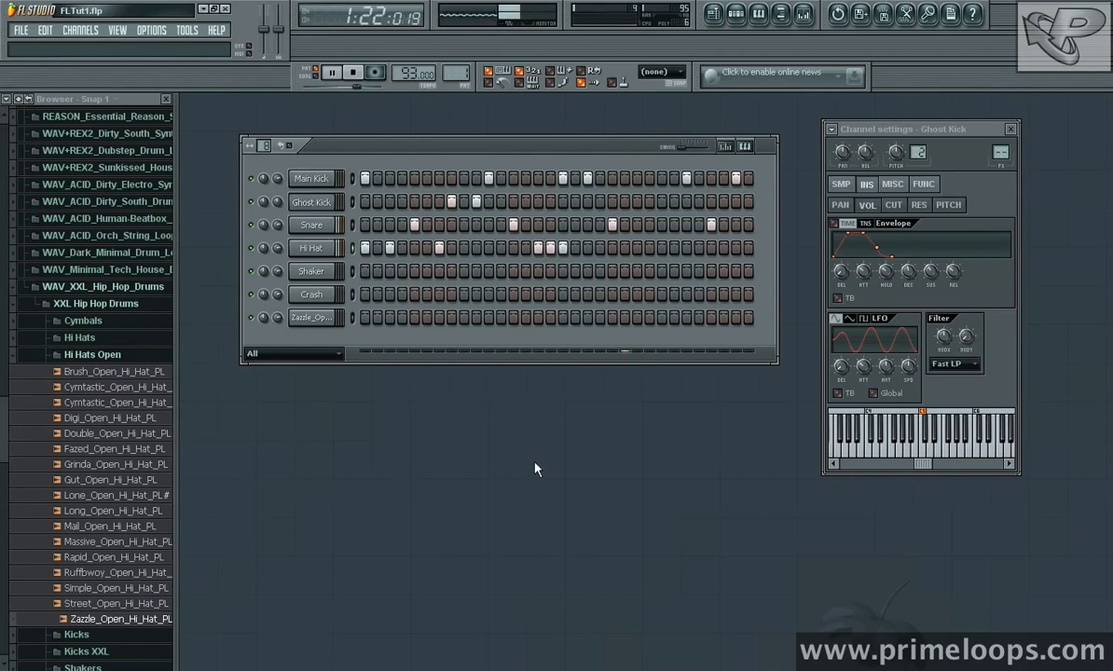
Program the Shaker on steps 3, 6, 9, 19, 23, 24 and 25 and listen to the pattern.
key("space")
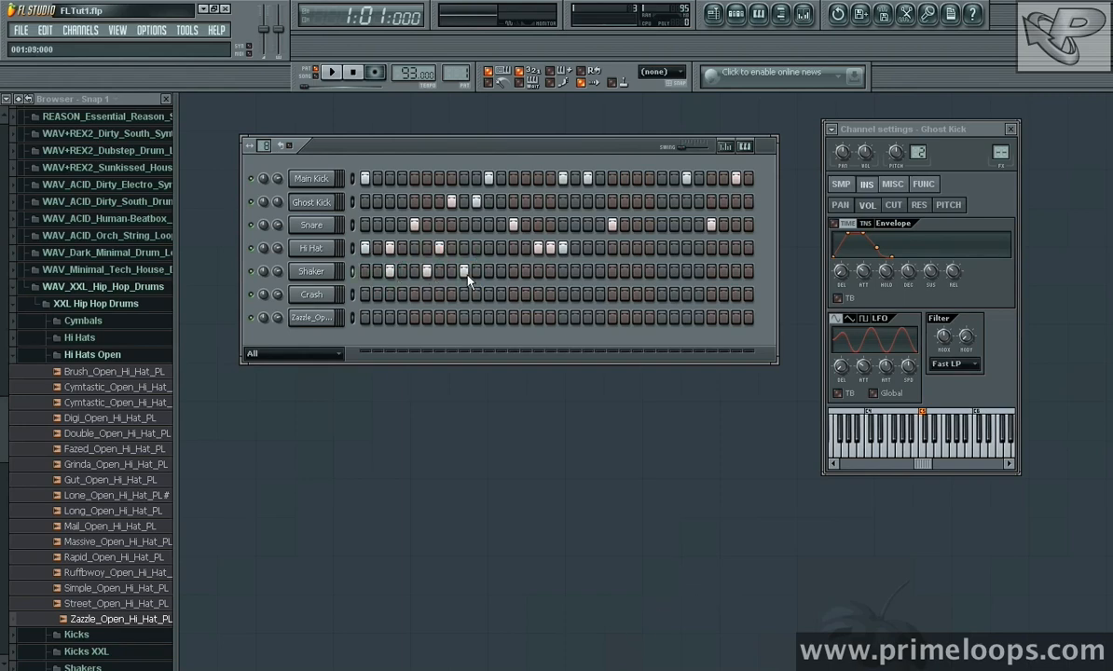
key("space")
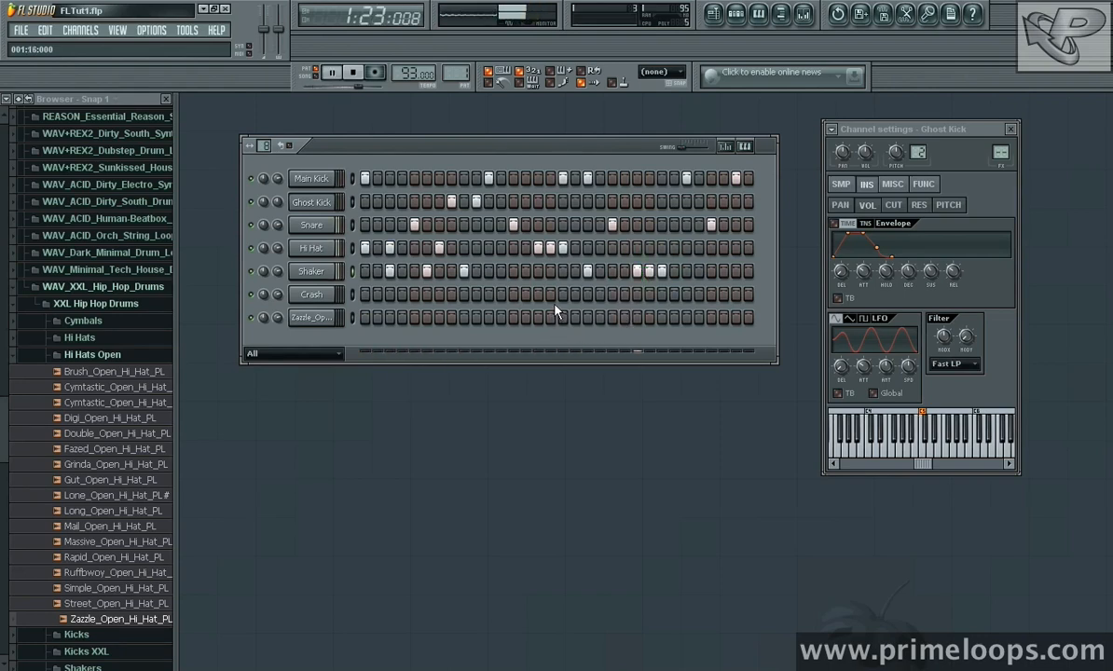
key("space")
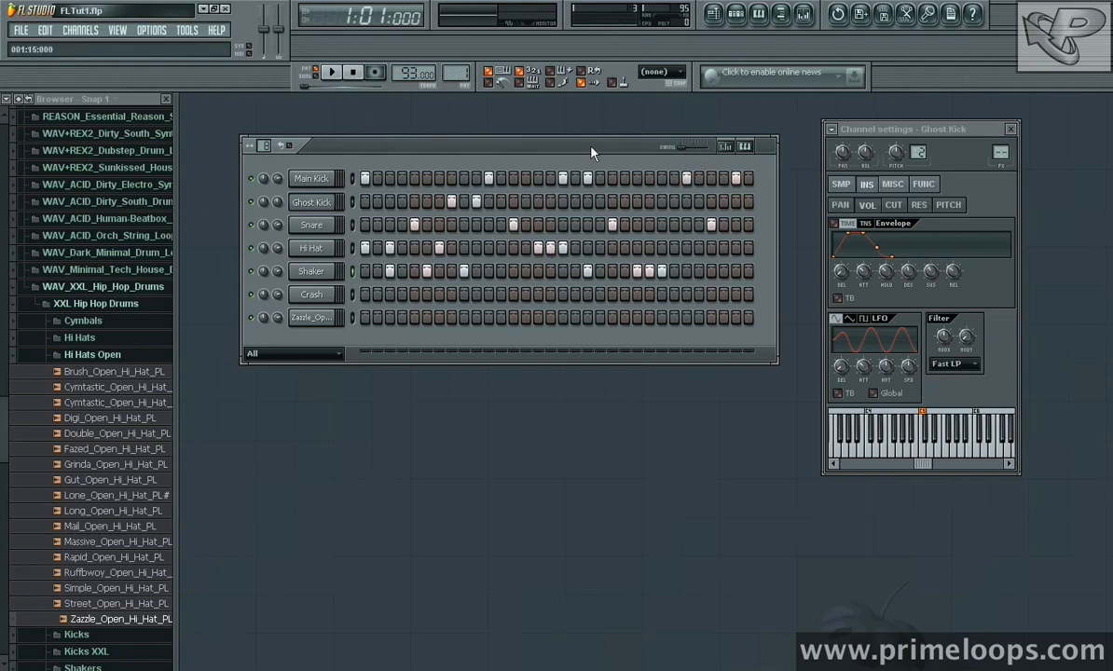
Raise the pattern's swing to about 40% while comparing the groove in playback.
key("space")
left_click_drag(682, 147, 701, 150)
key("space")
key("space")
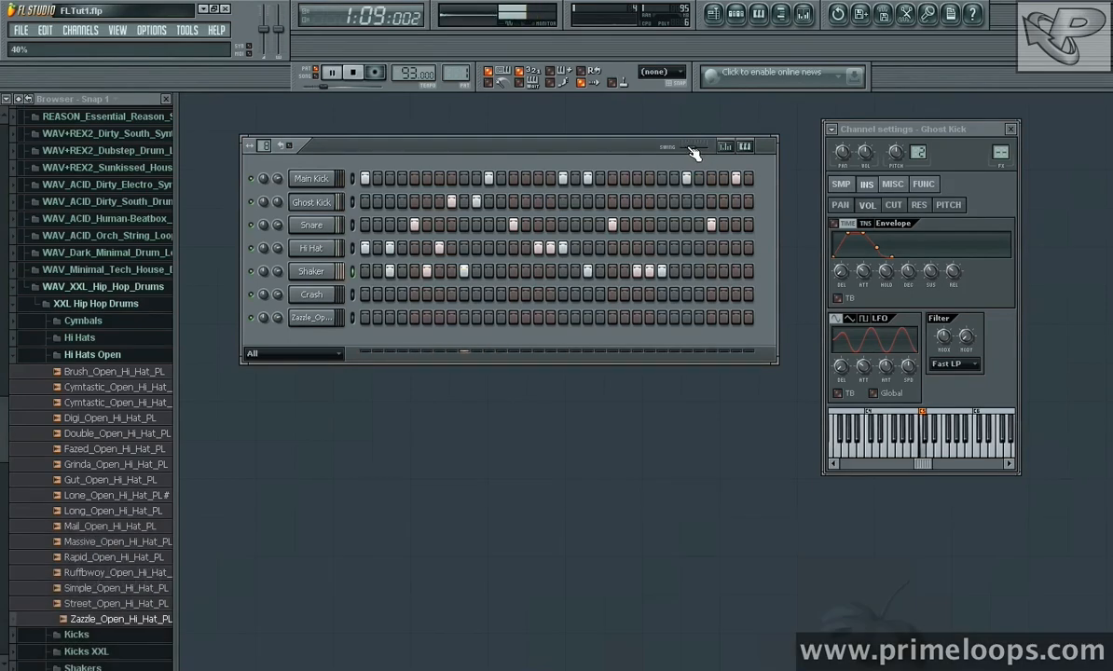
key("space")
key("space")
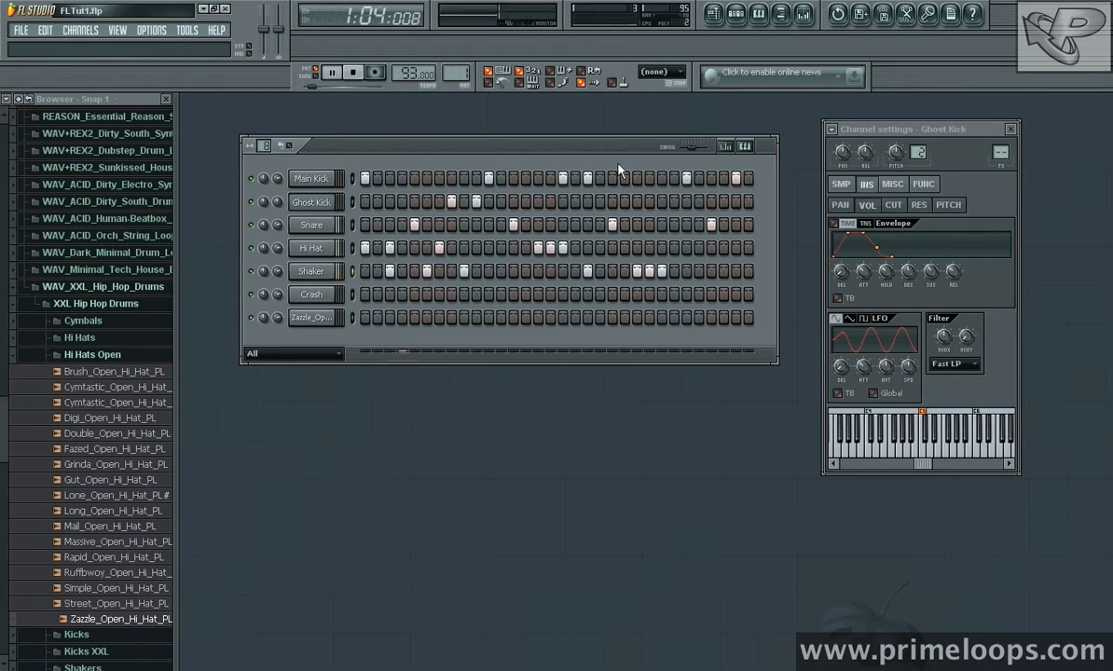
key("space")
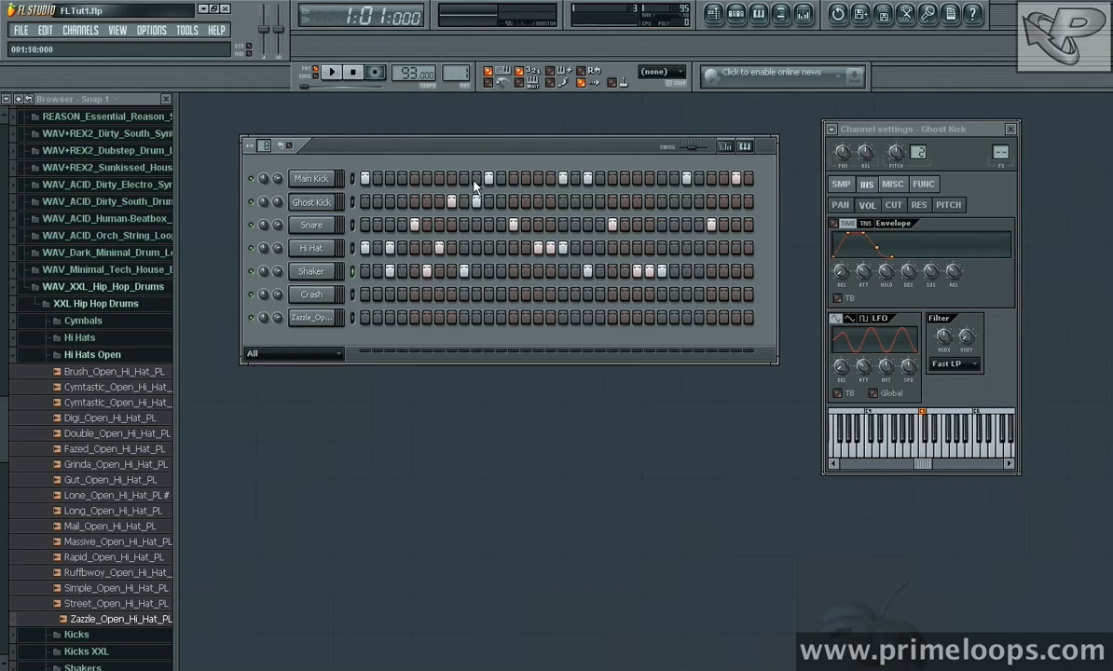
left_click(311, 226)
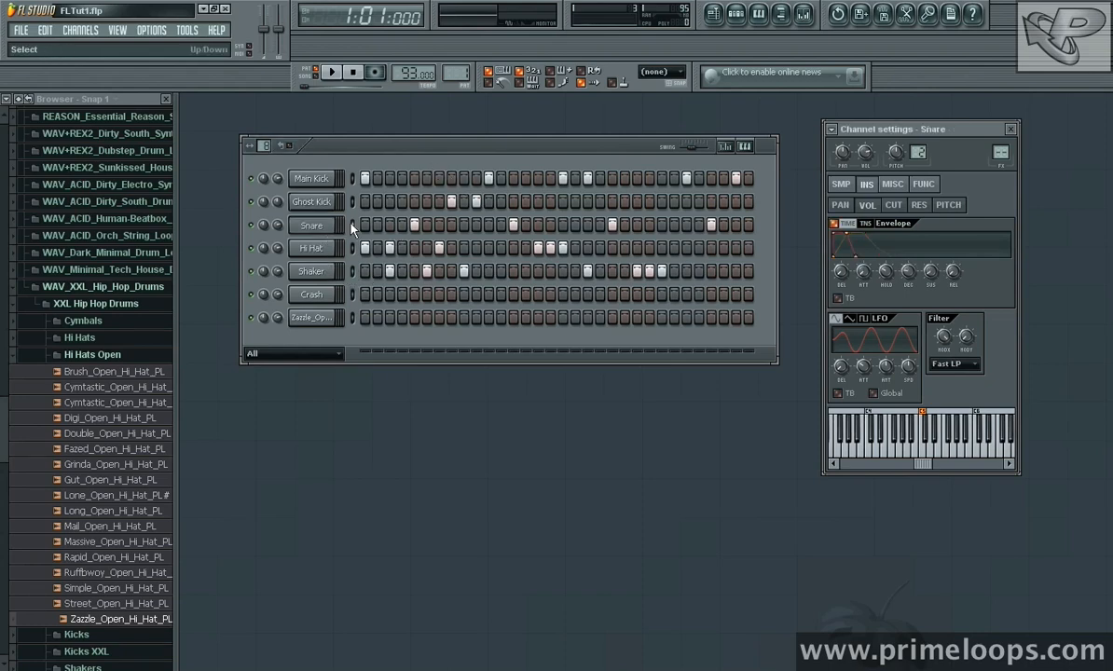
left_click(314, 249)
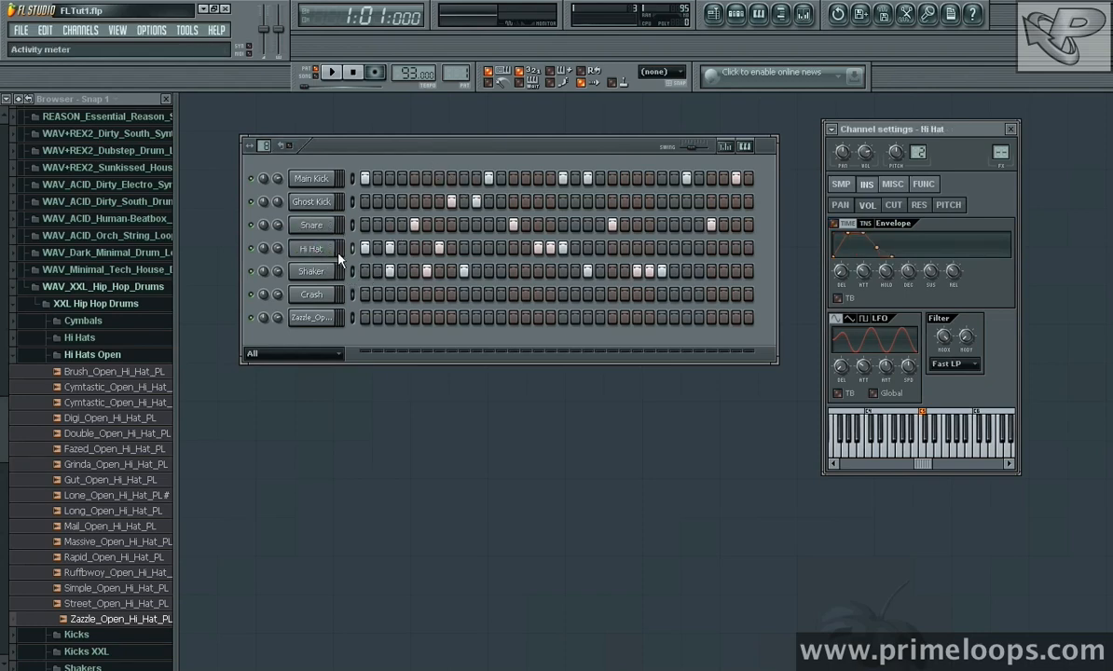
key("space")
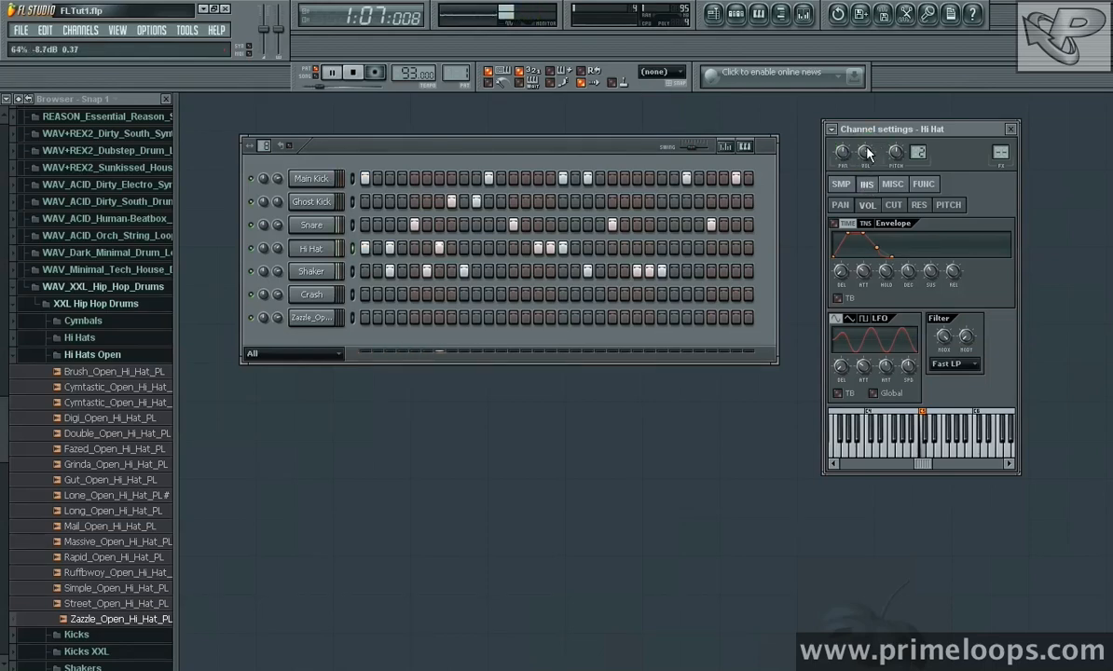
key("space")
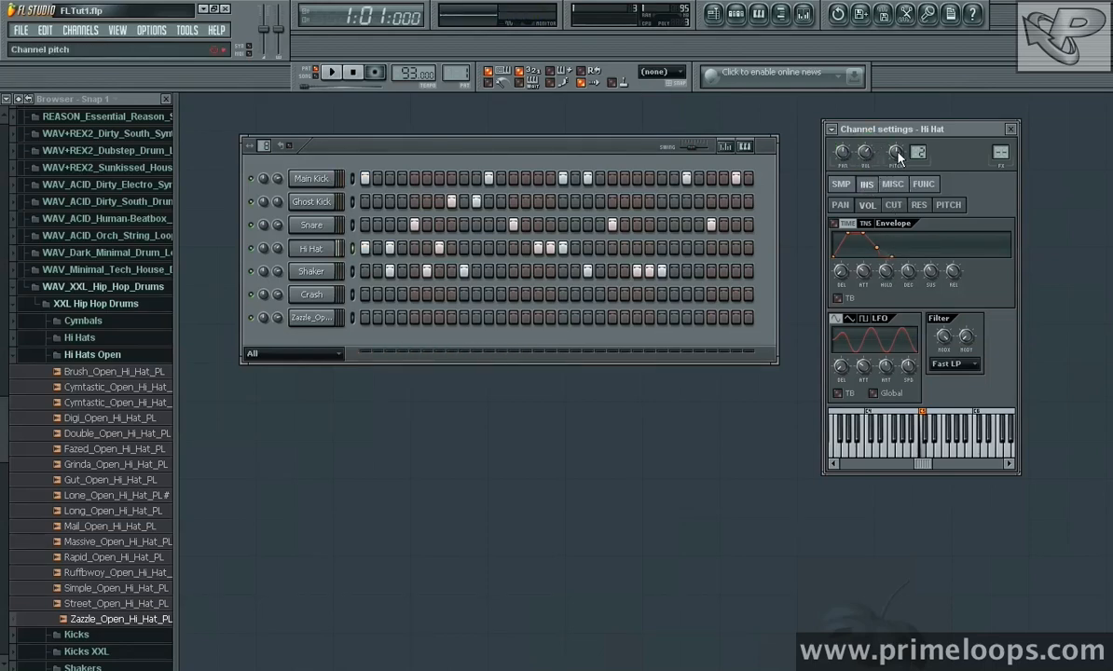
left_click_drag(897, 157, 897, 151)
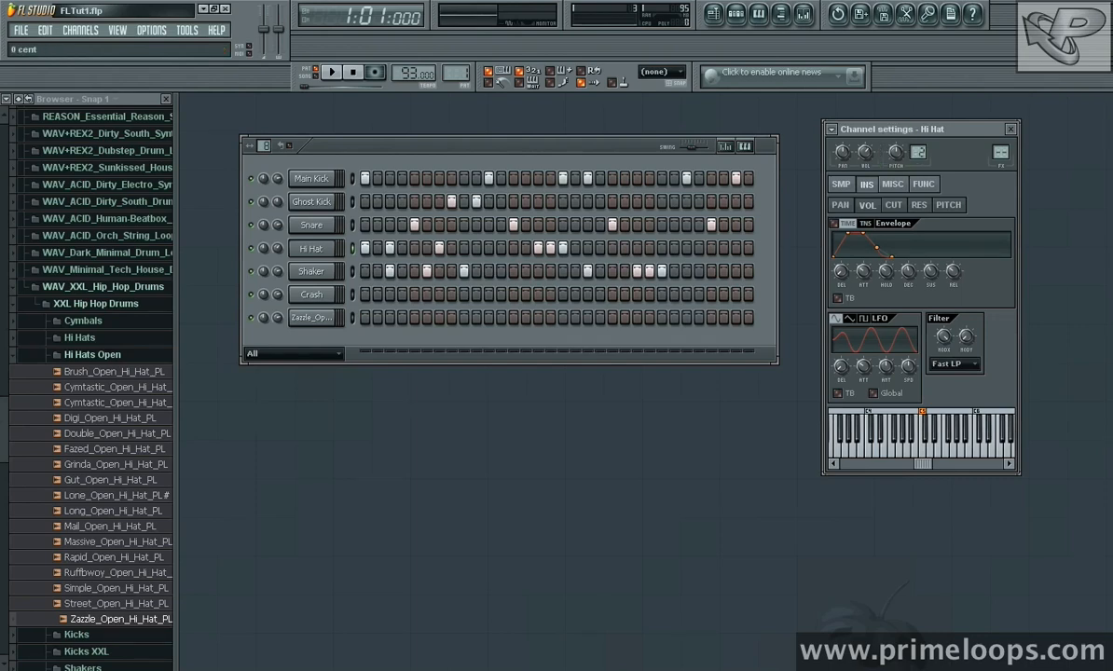
key("space")
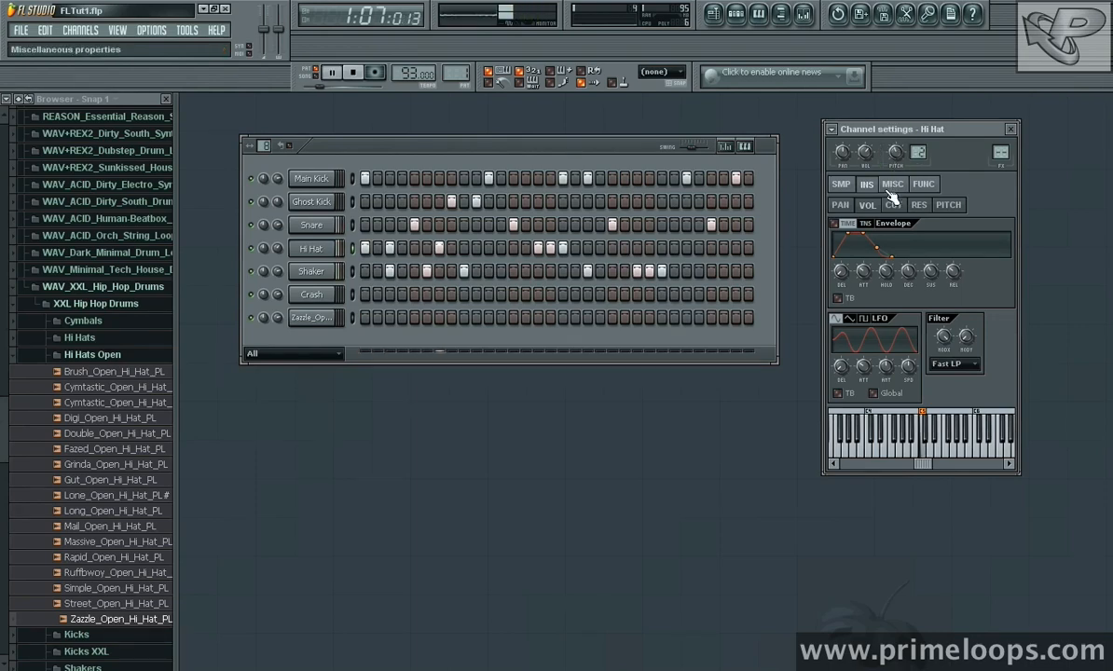
key("space")
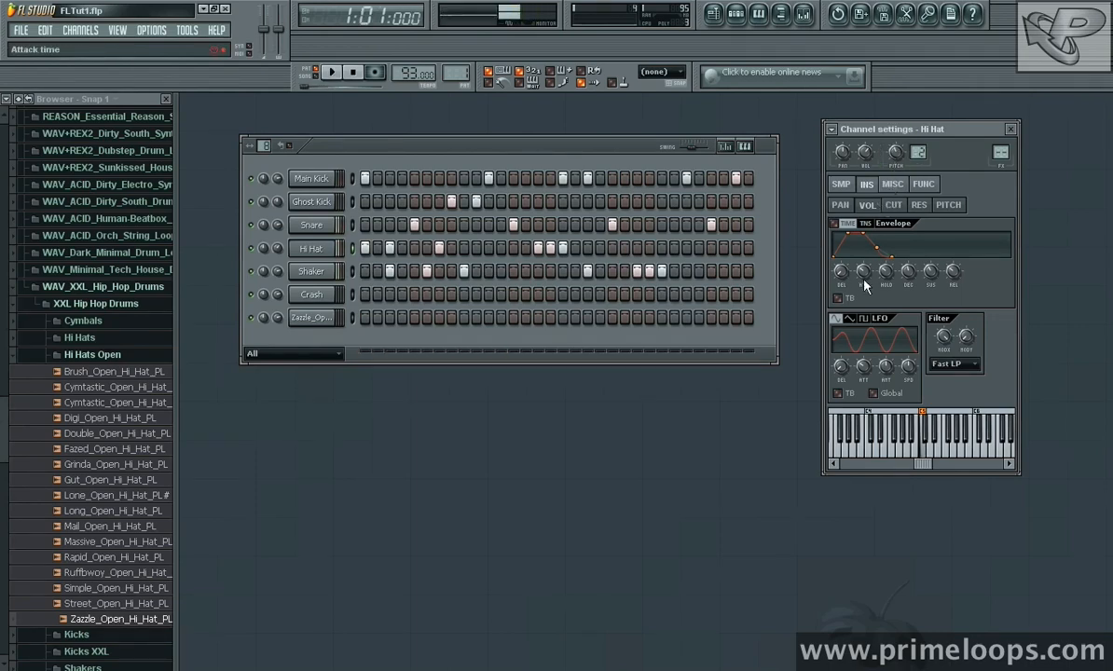
Enable the Hi Hat's volume envelope and shorten it by reducing attack, hold, decay and sustain while checking the pattern.
left_click(835, 225)
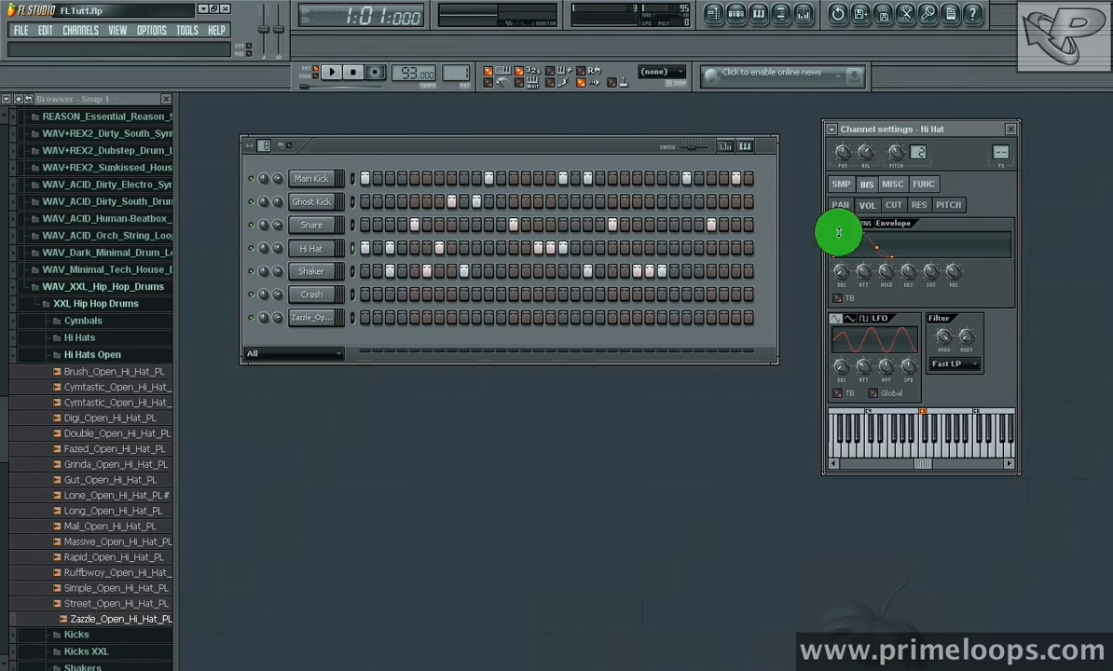
left_click_drag(863, 285, 862, 295)
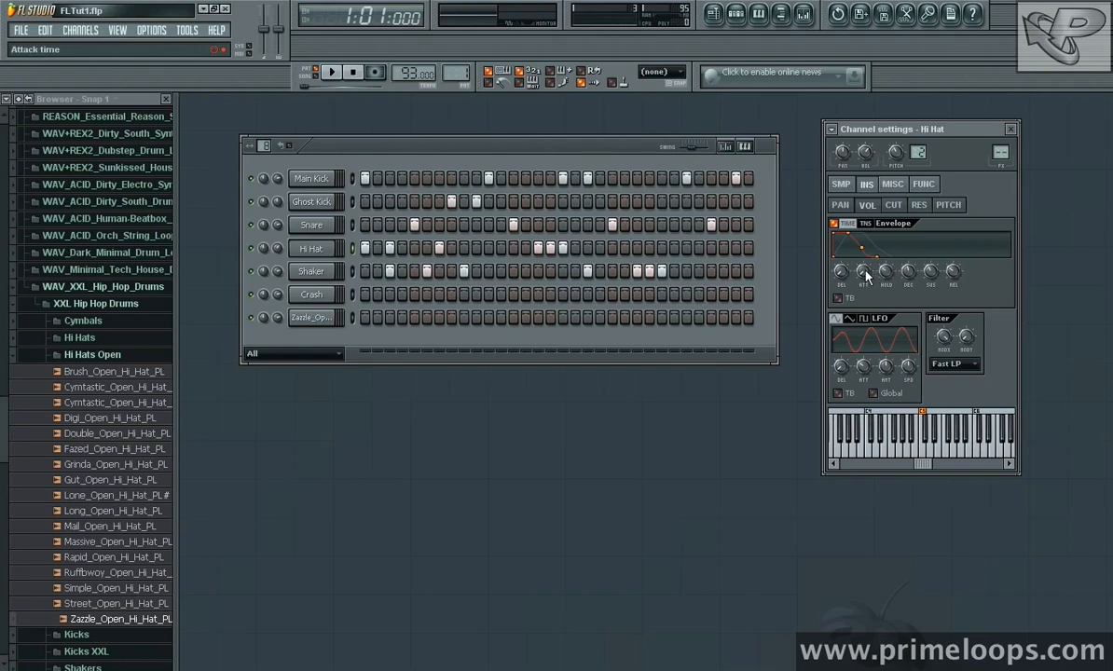
left_click_drag(885, 273, 885, 293)
left_click(911, 273)
key("space")
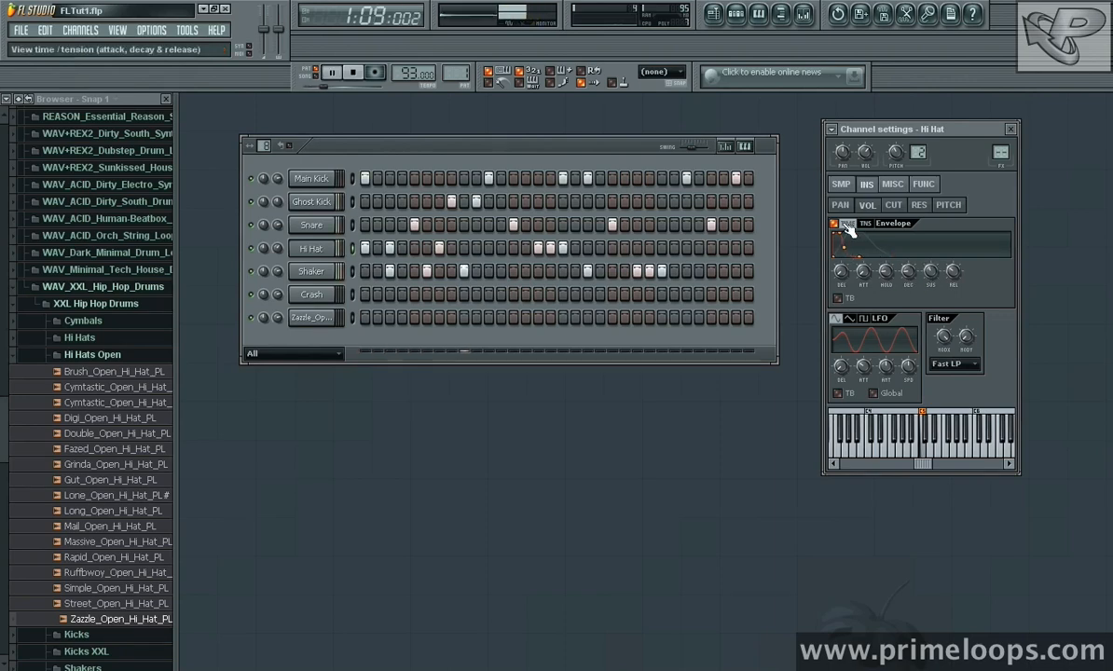
left_click_drag(932, 274, 932, 278)
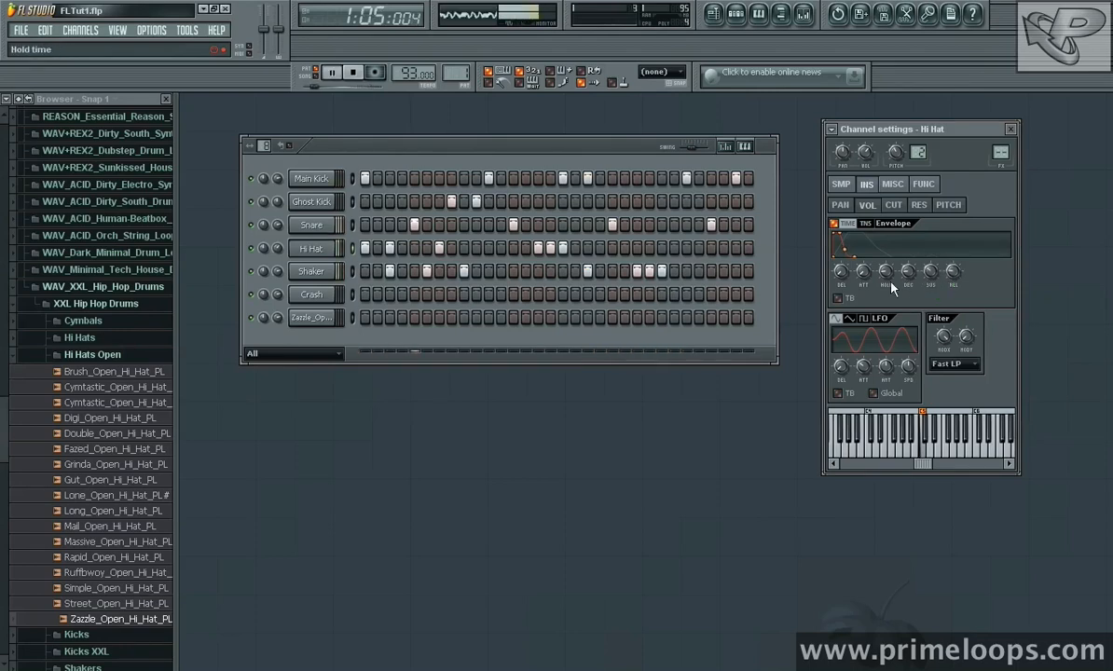
key("space")
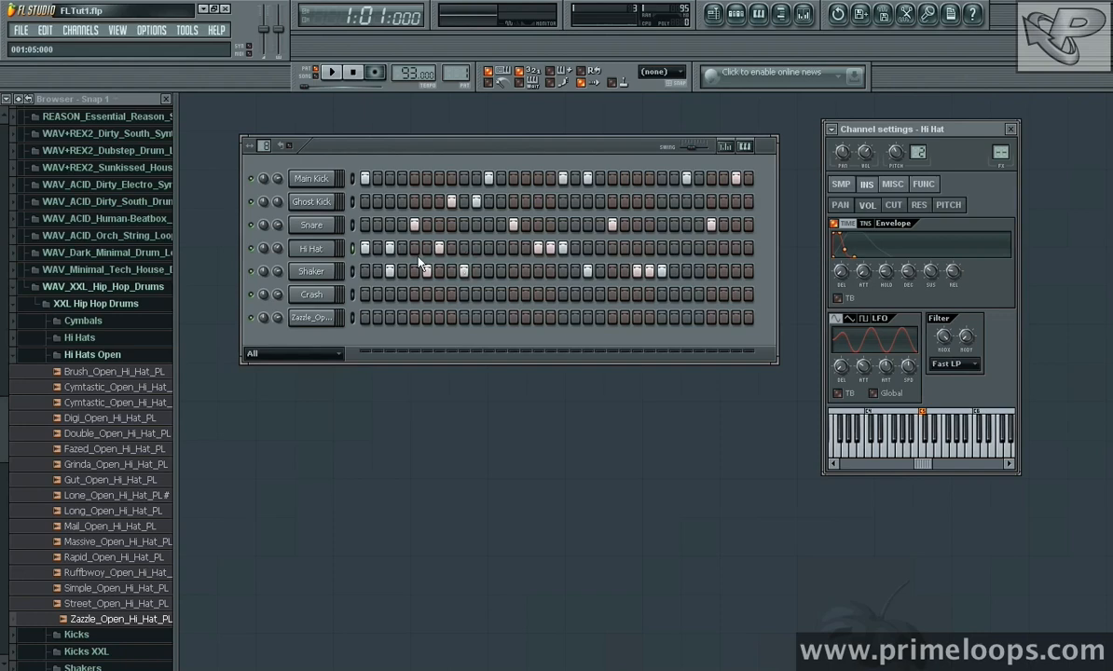
left_click(316, 277)
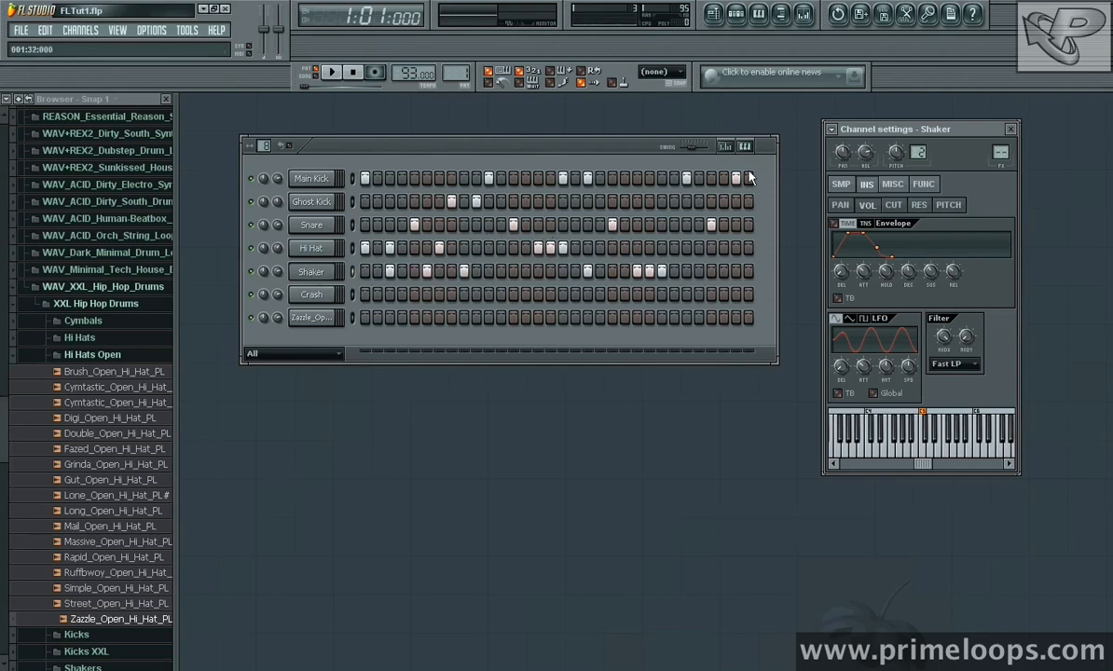
key("space")
left_click_drag(897, 154, 896, 162)
key("space")
key("space")
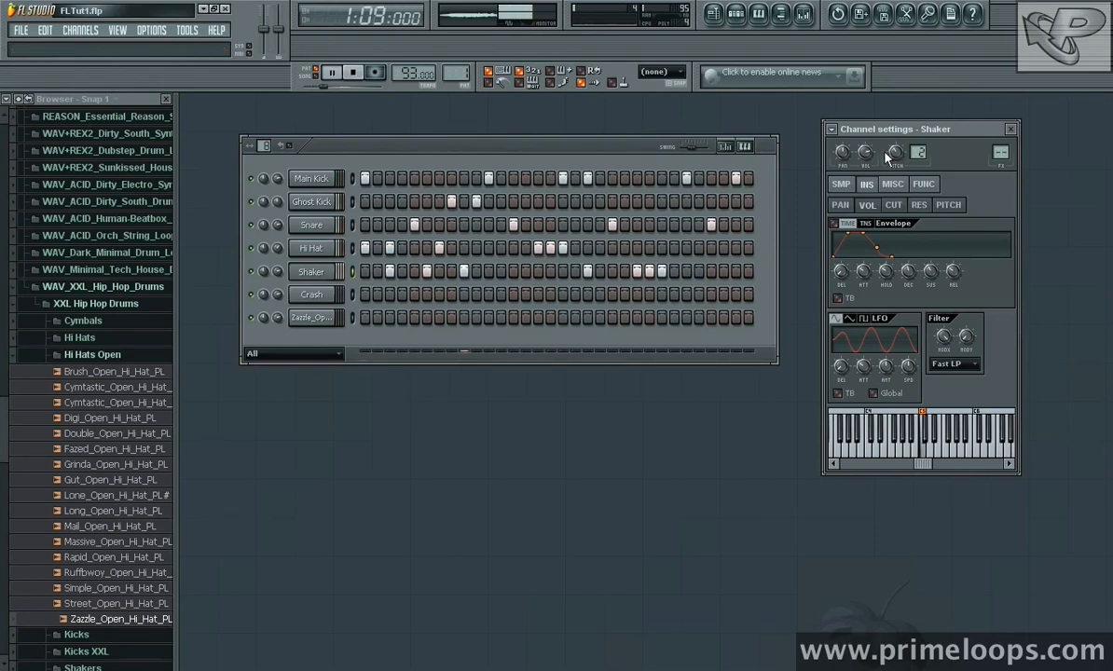
key("space")
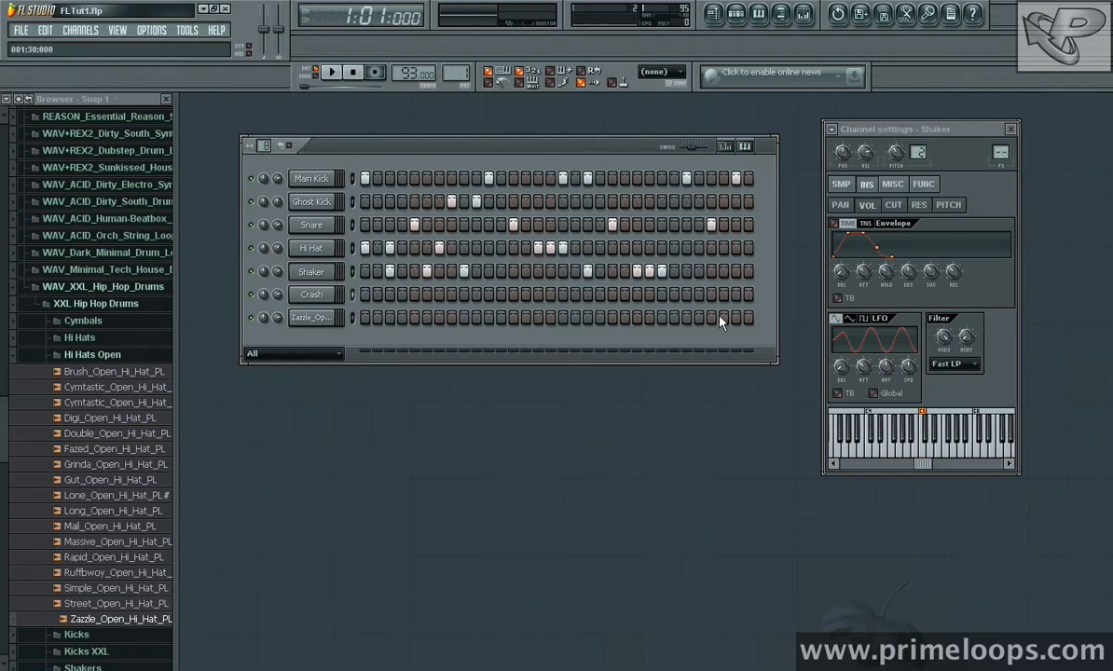
Place a Crash hit on step 31 and a Zazzle open hi-hat hit on step 27, and play the pattern.
left_click(736, 294)
left_click(311, 318)
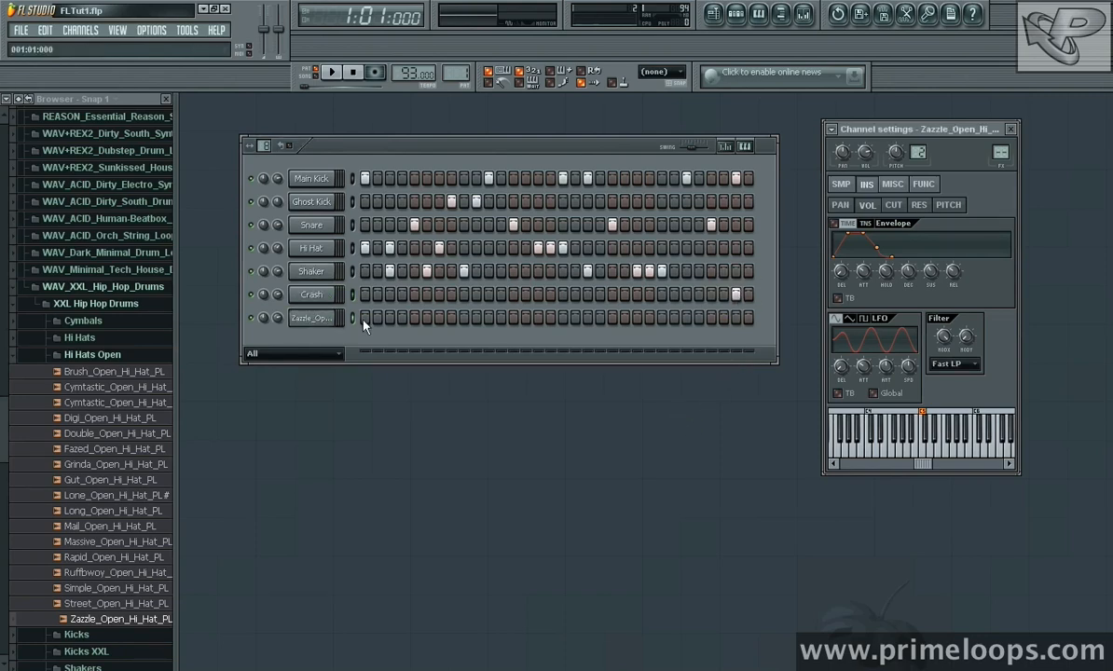
left_click(686, 317)
key("space")
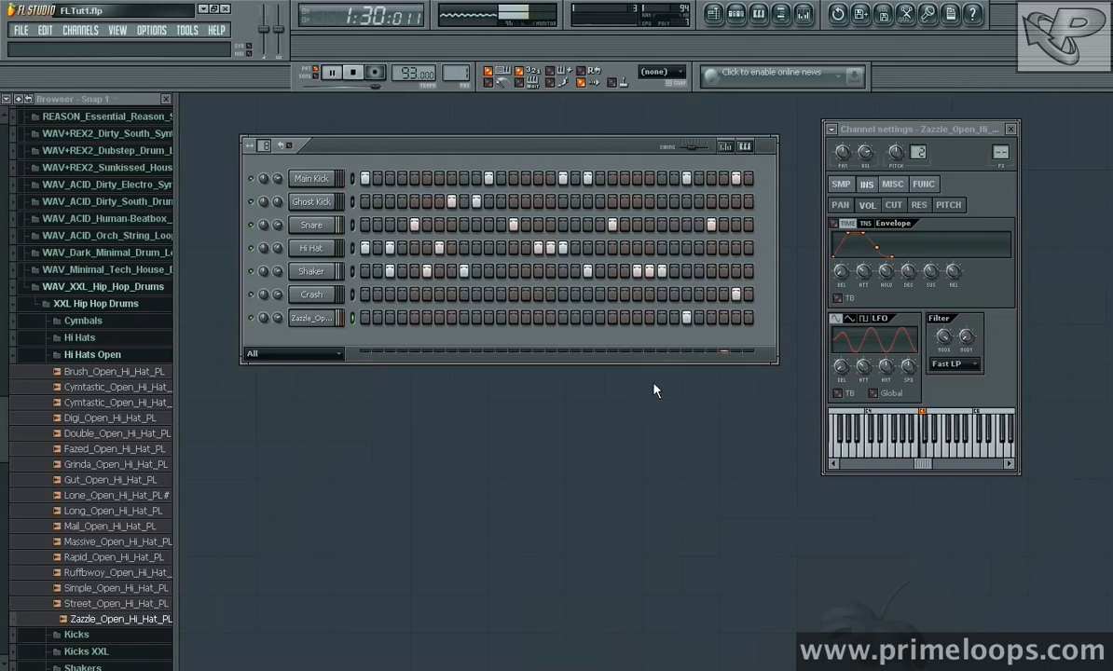
key("space")
Enable the Crash's volume envelope, lower its attack and decay times, and play the pattern.
left_click(314, 295)
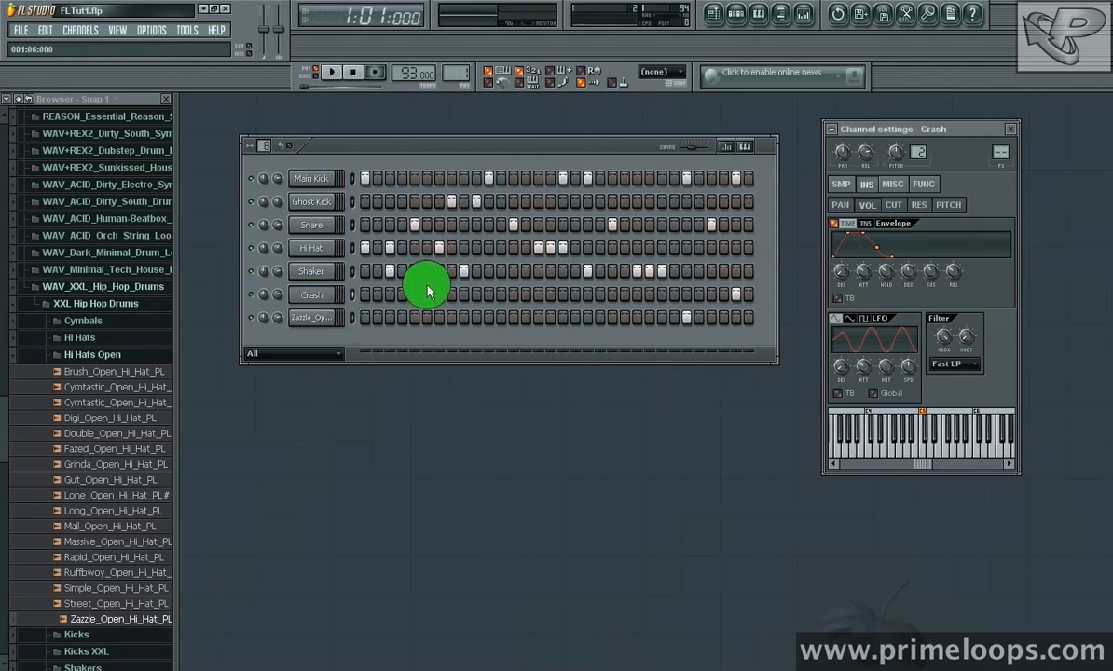
left_click(838, 227)
left_click_drag(865, 273, 861, 332)
left_click_drag(907, 270, 908, 302)
key("space")
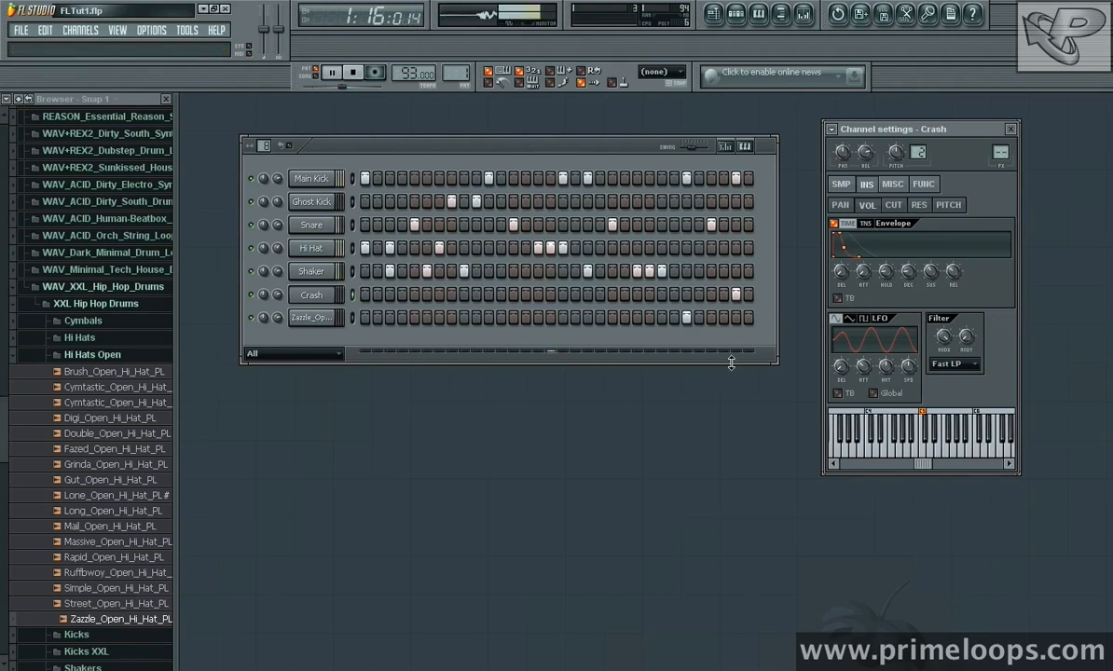
Fine-tune the release, decay and sustain of the Crash's volume envelope while listening to the pattern.
left_click_drag(954, 271, 958, 277)
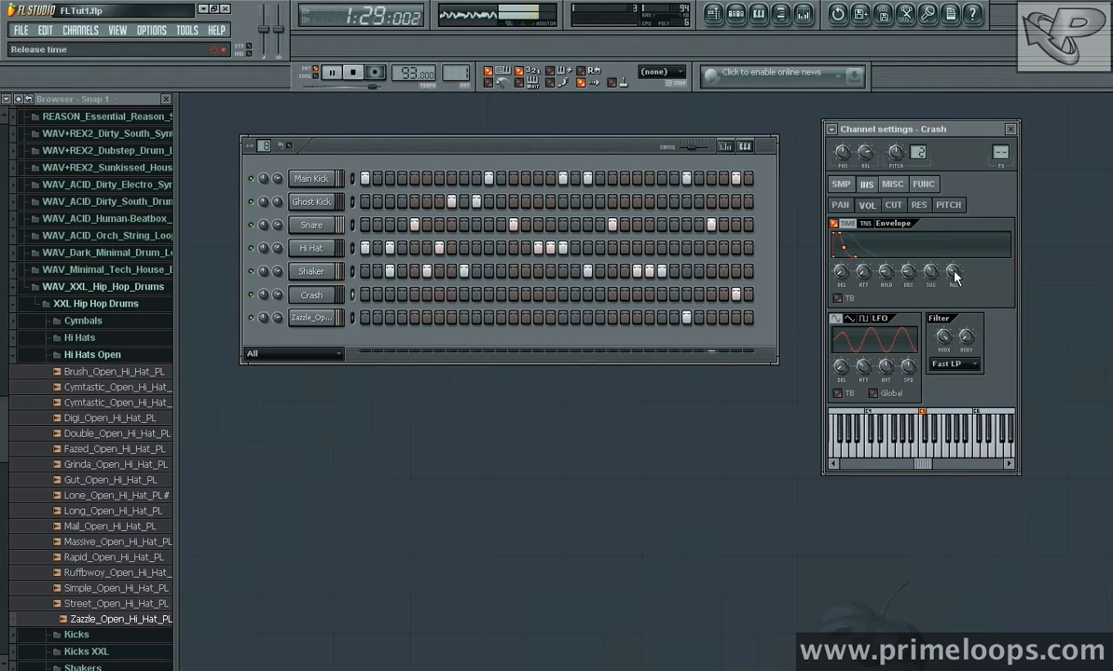
mouse_move(957, 268)
left_mouse_down()
mouse_move(925, 280)
mouse_move(881, 265)
mouse_move(933, 266)
mouse_move(933, 287)
mouse_move(906, 270)
left_mouse_up()
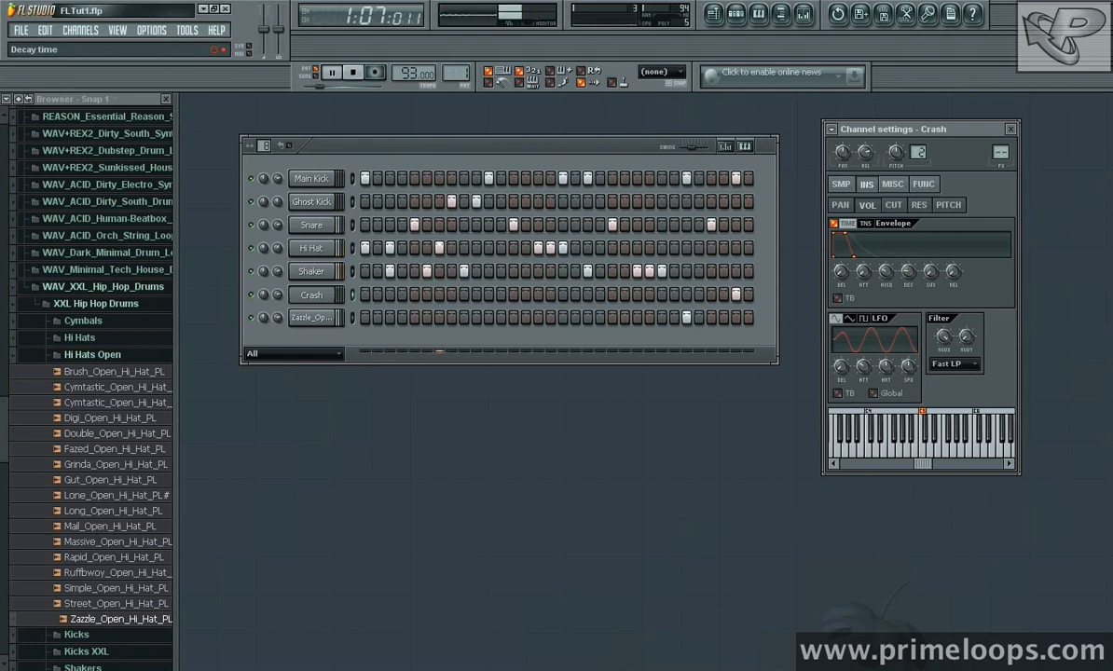
key("space")
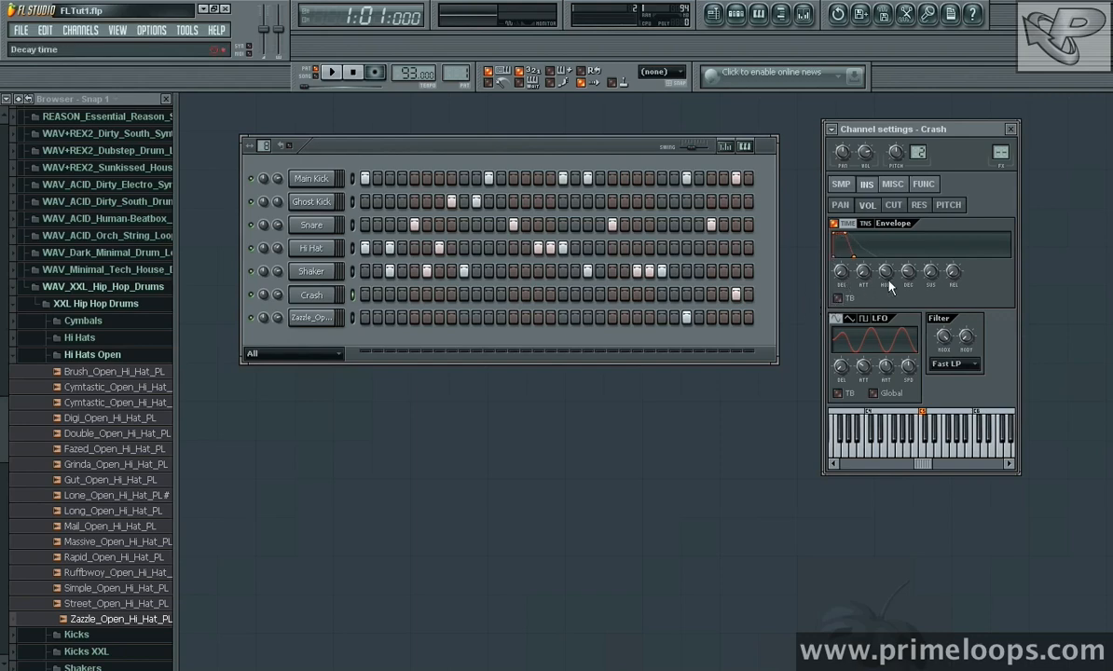
left_click_drag(929, 278, 929, 285)
left_click_drag(928, 278, 929, 289)
key("space")
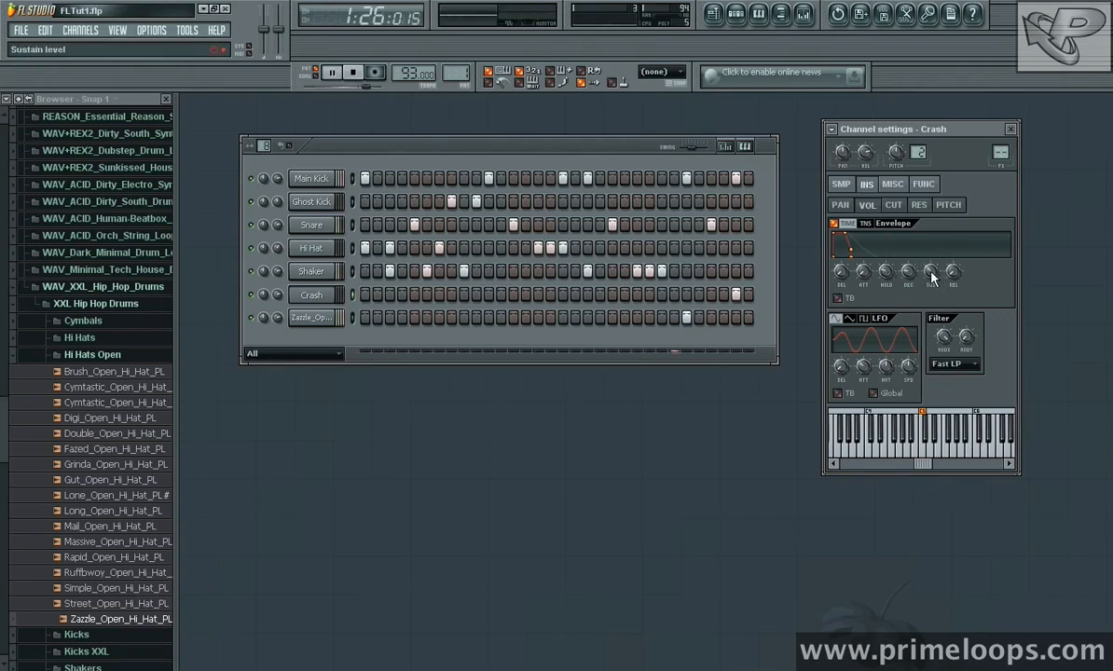
key("space")
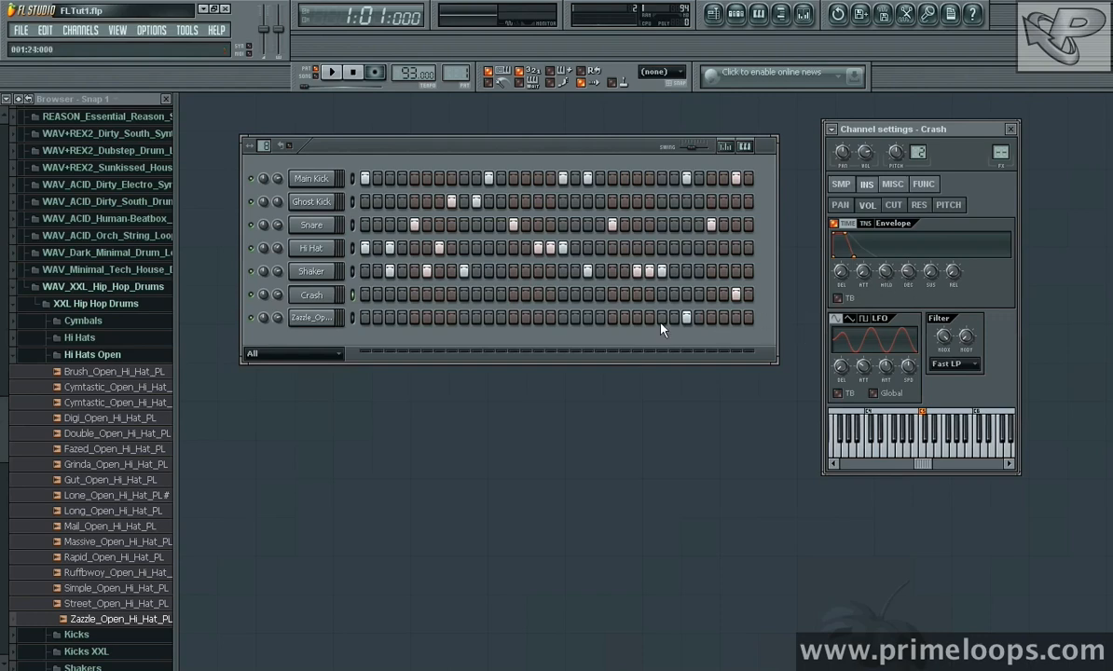
left_click(493, 159)
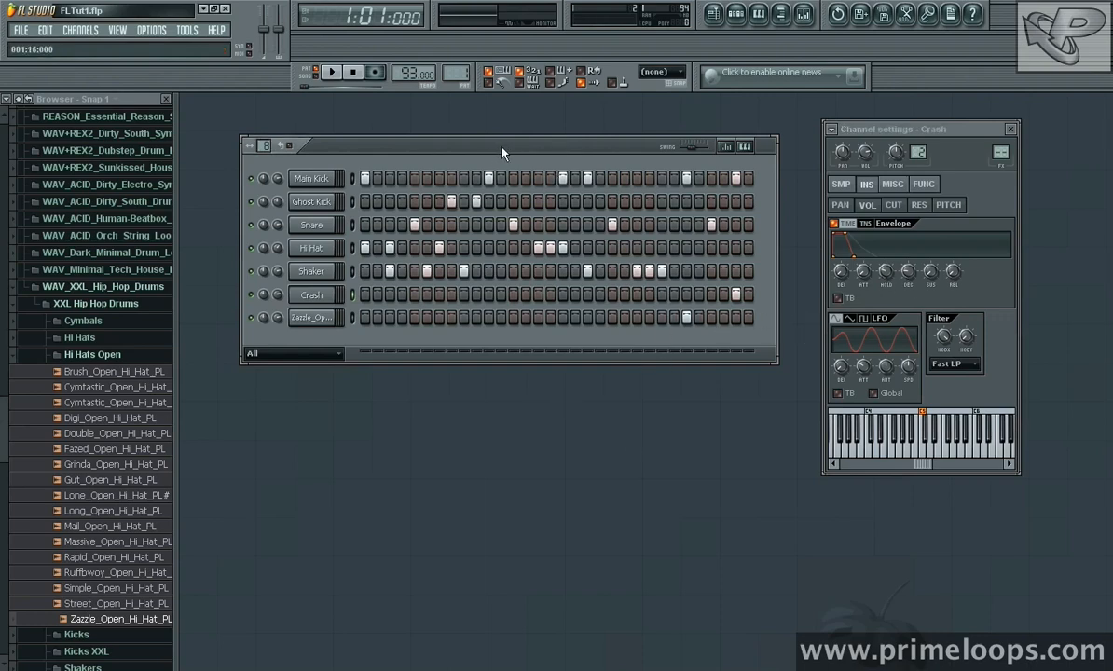
left_click(311, 248)
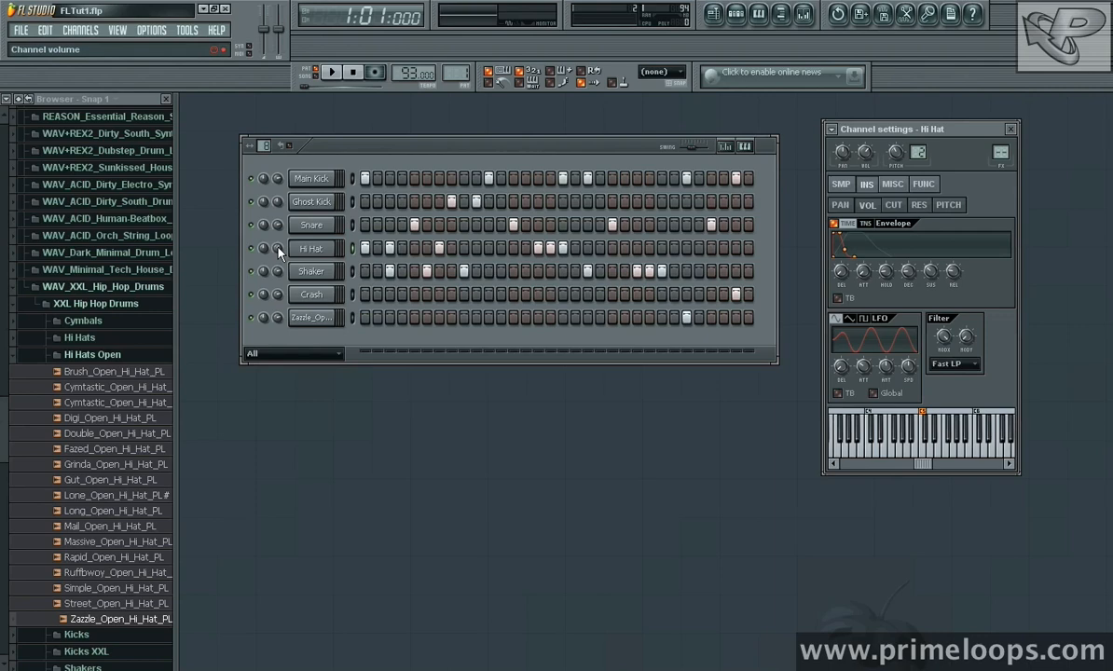
key("space")
left_click_drag(277, 249, 278, 269)
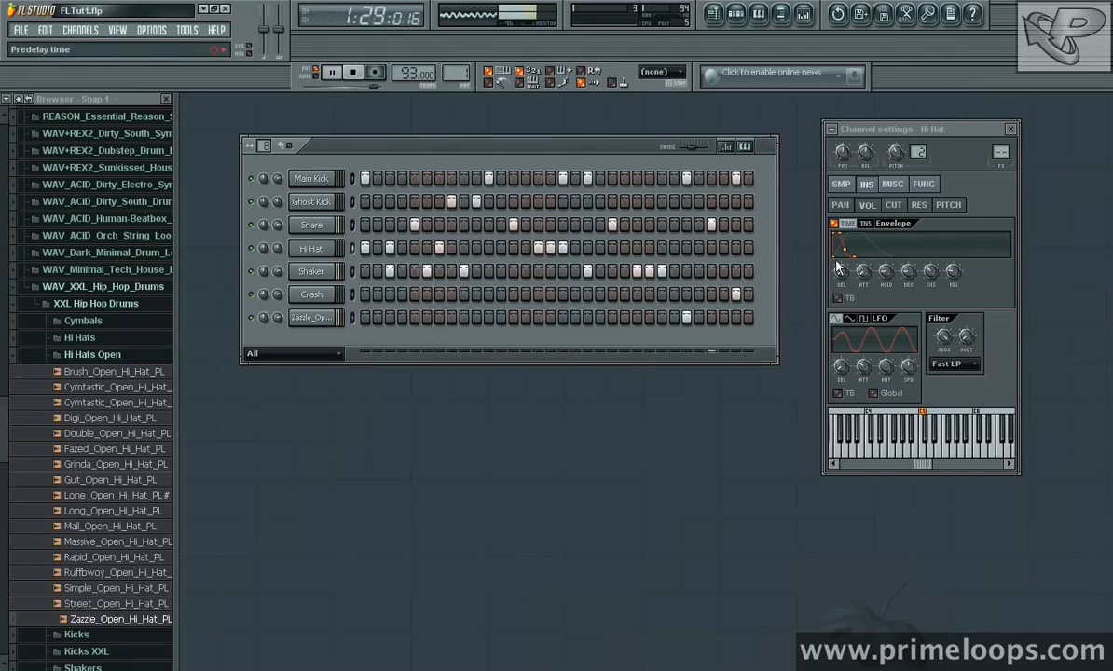
key("space")
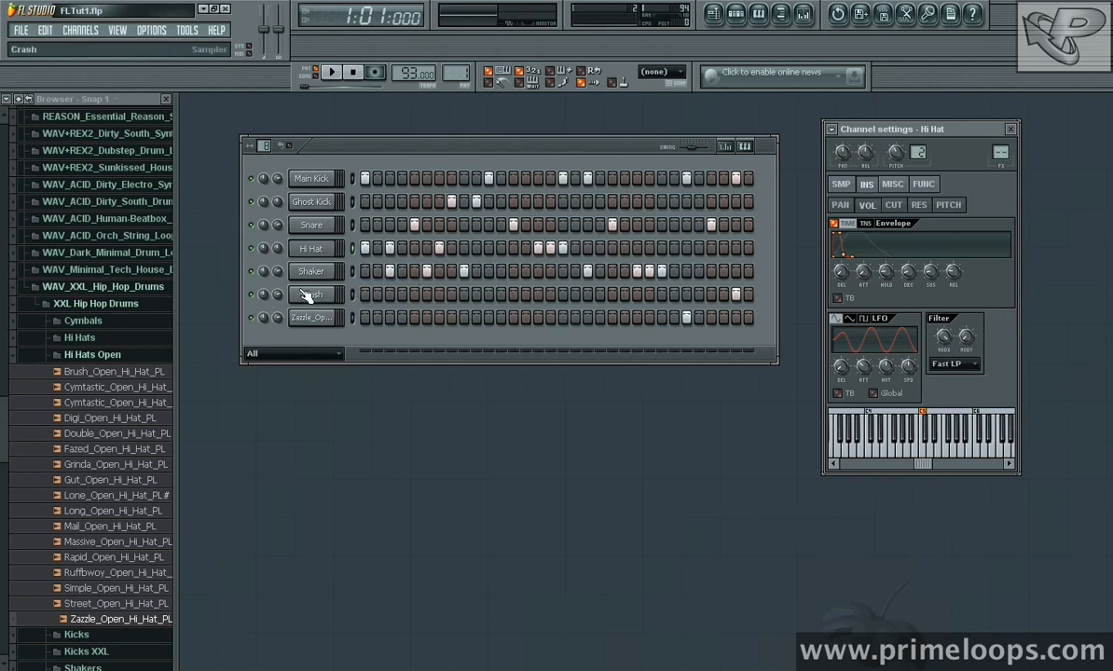
left_click(295, 250)
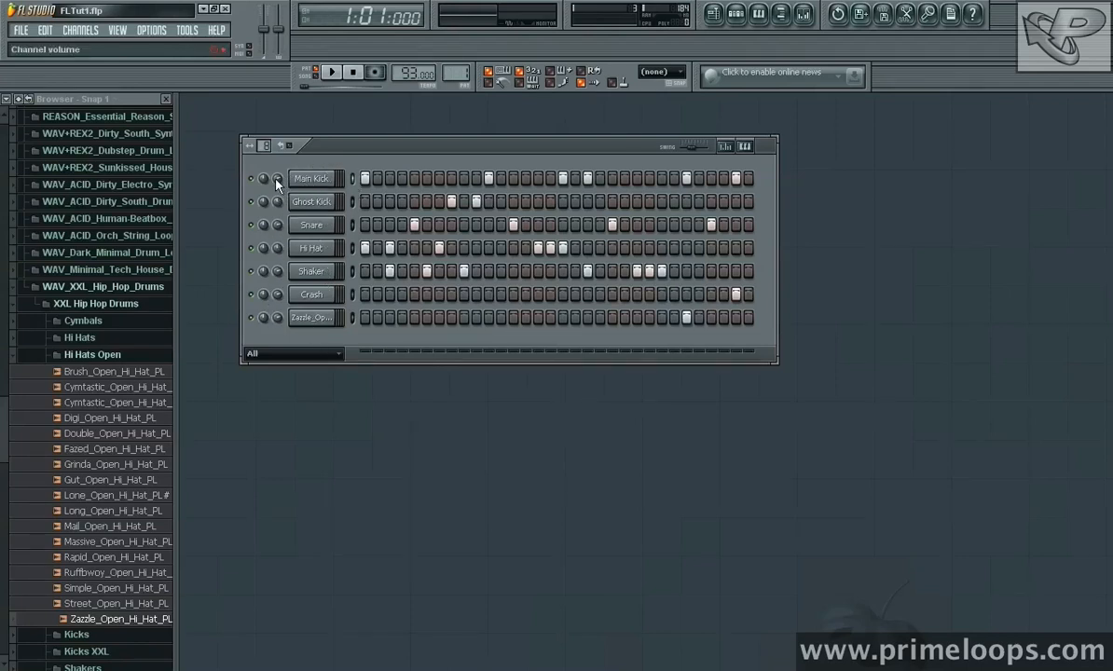
Examine the Main Kick's instrument settings with its volume envelope and filter controls.
left_click(312, 179)
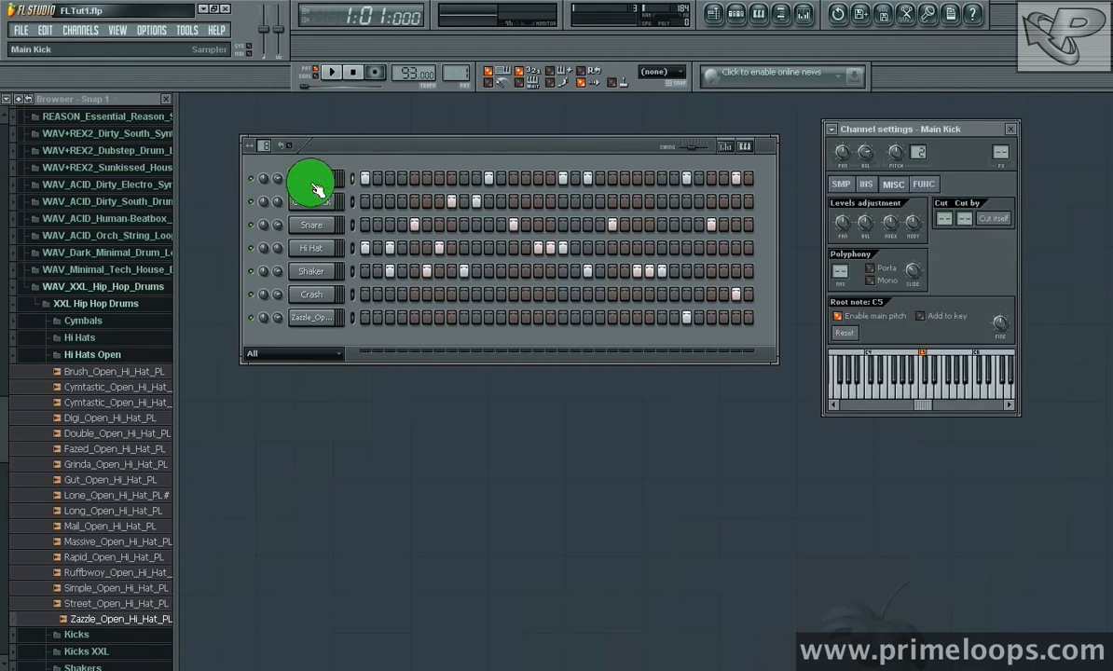
left_click(867, 185)
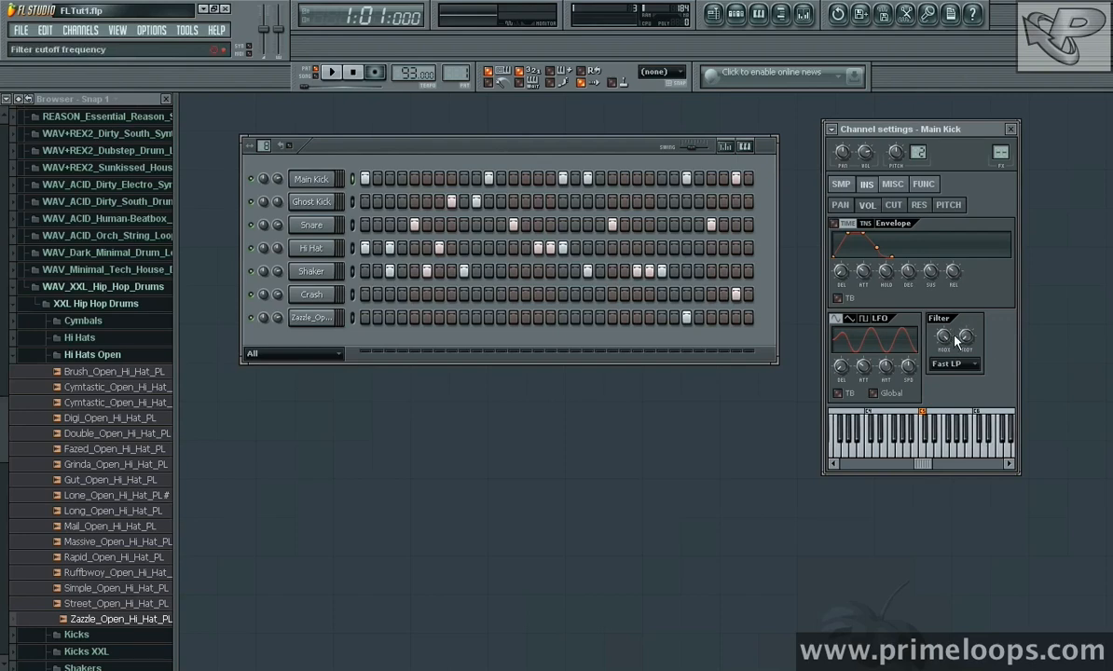
left_click(835, 225)
left_click(594, 149)
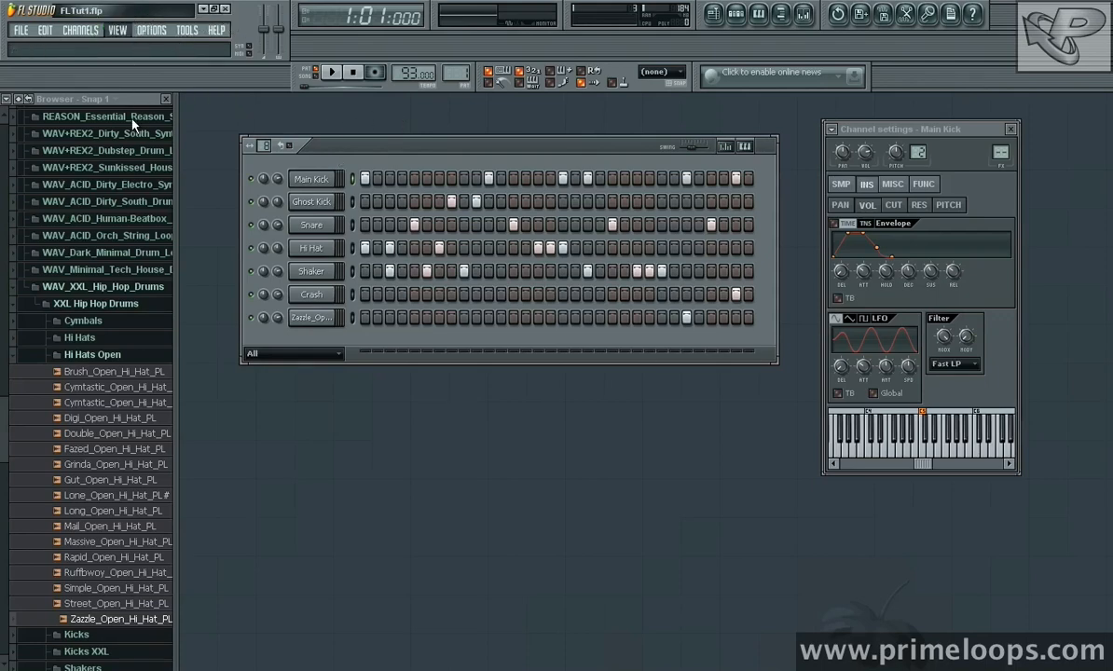
Review the Fruity Compressor and Fruity Parametric EQ 2 on the mixer's Master track, and close the mixer.
key("F9")
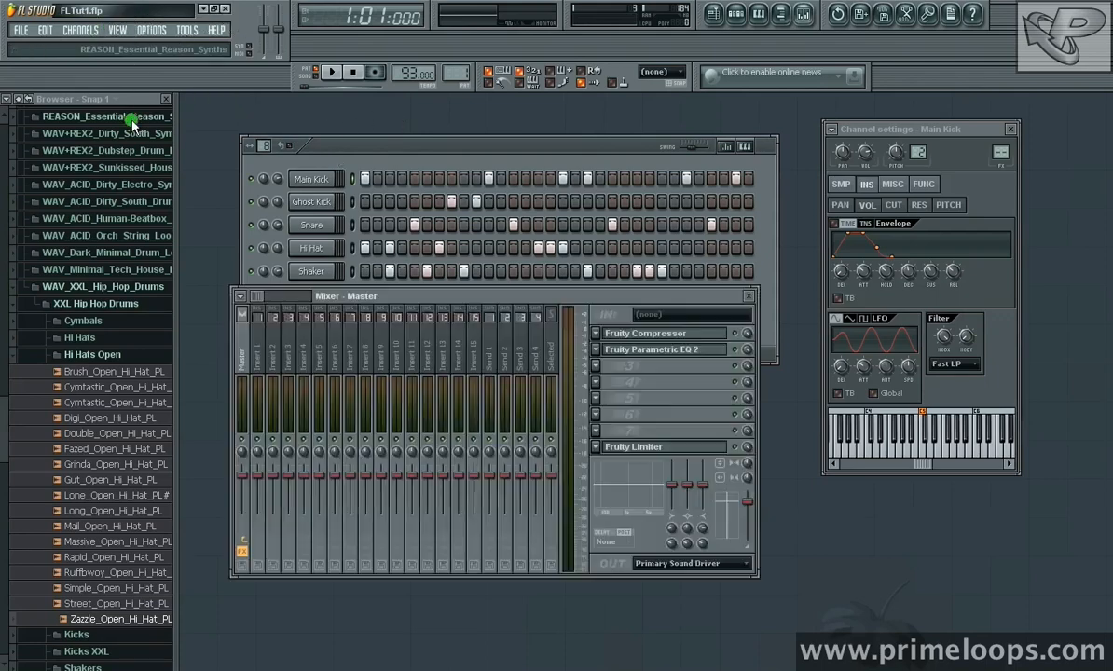
left_click(681, 333)
left_click(672, 333)
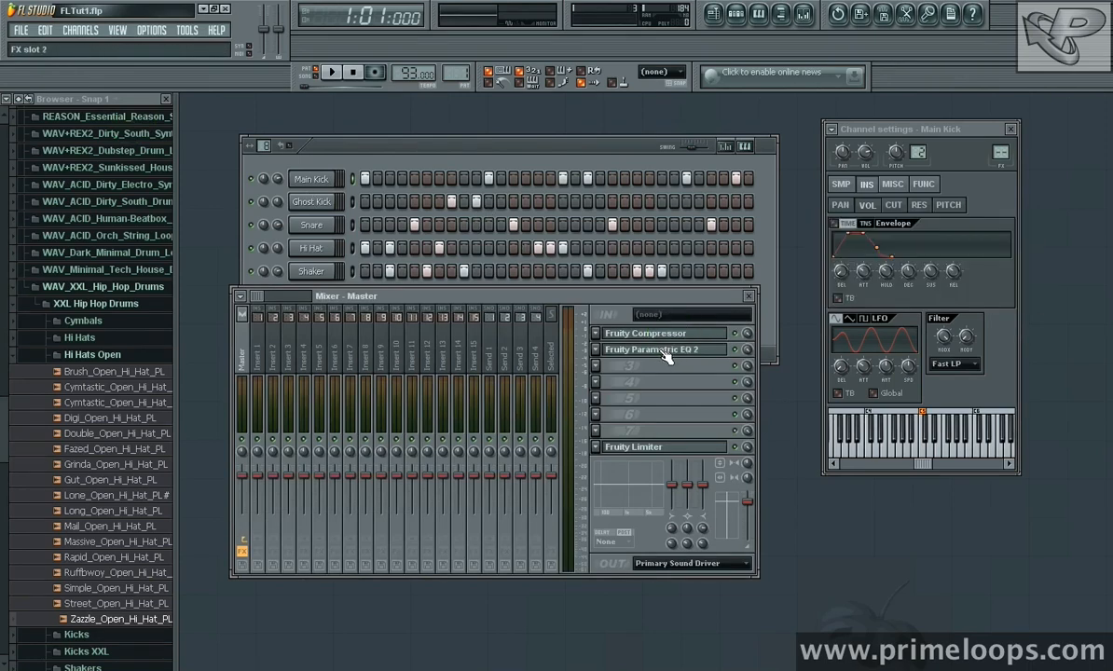
left_click(653, 349)
left_click(703, 240)
key("F9")
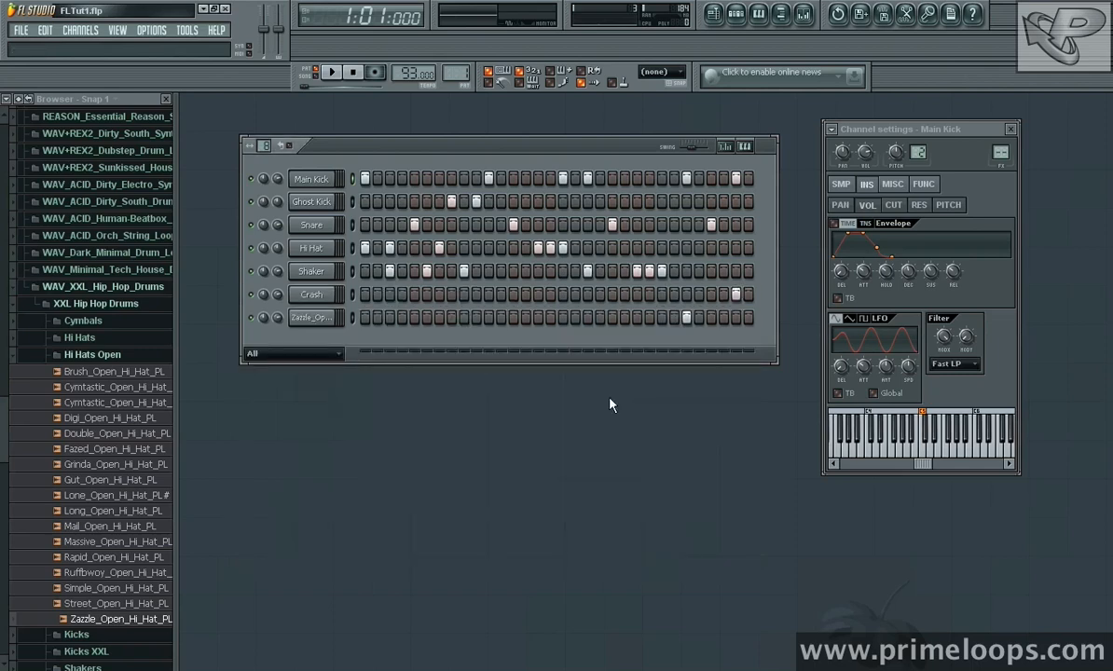